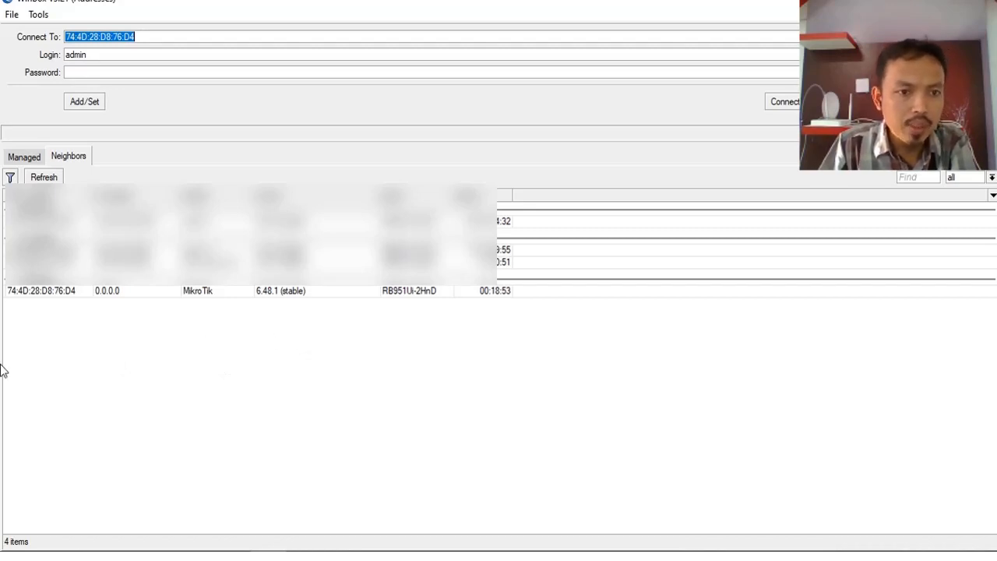
Step: Connect to the neighbouring RB951Ui-2HnD router at 74:4D:28:D8:76:D4 with the admin login and a blank password
click(39, 292)
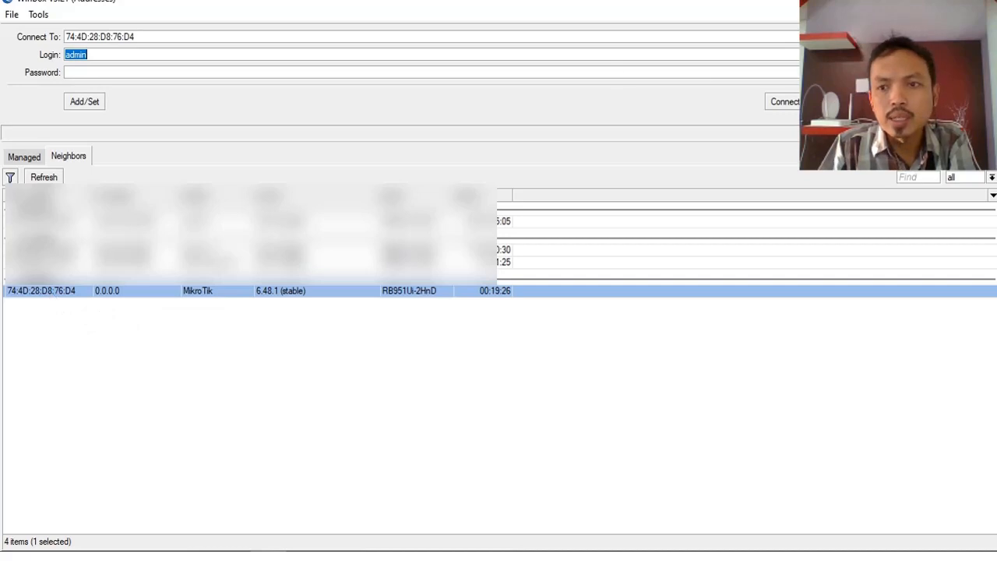
key(Return)
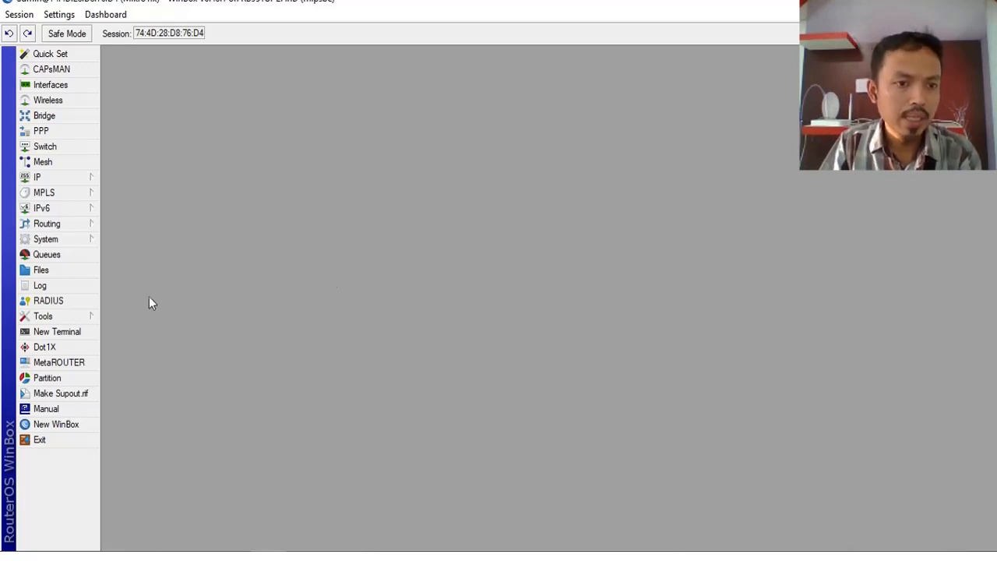
click(67, 248)
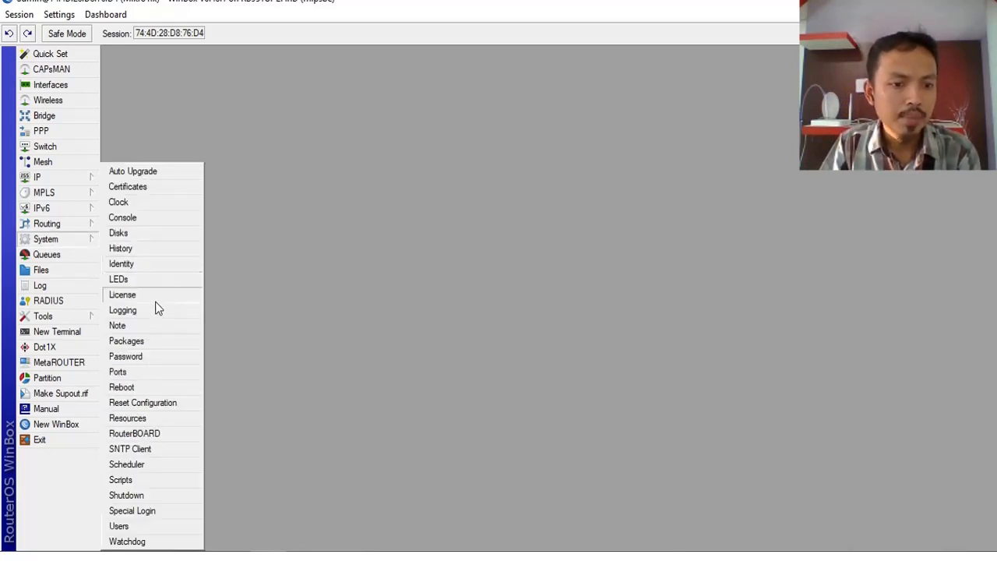
click(150, 497)
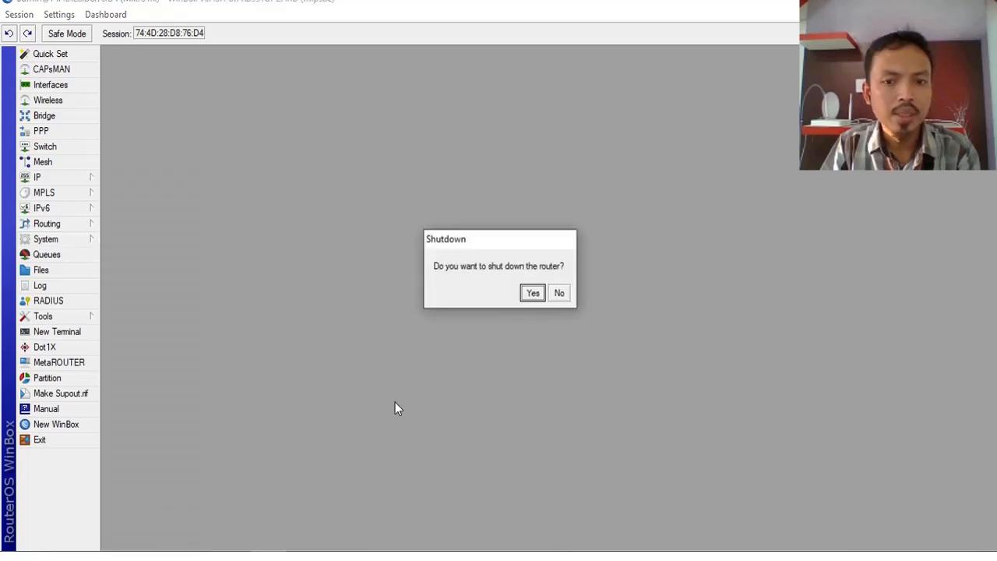
click(561, 296)
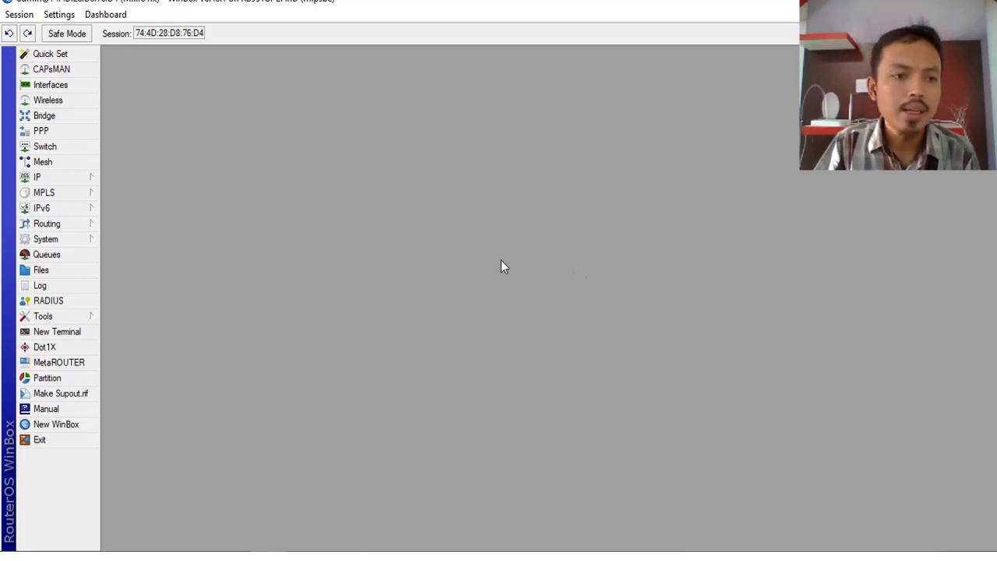
Step: Add a DHCP client on interface ether1, keeping peer DNS, peer NTP and the default route enabled
click(59, 176)
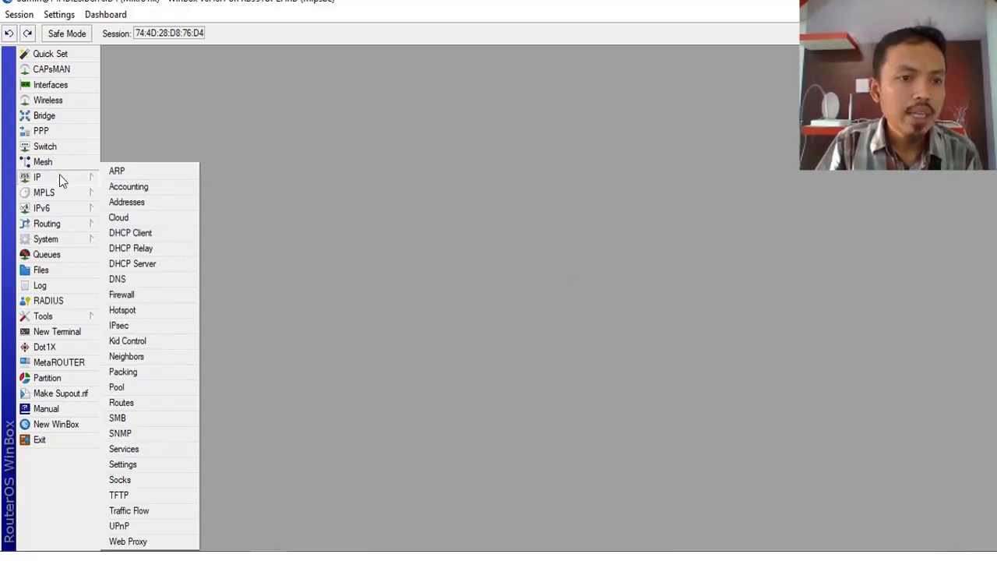
click(142, 235)
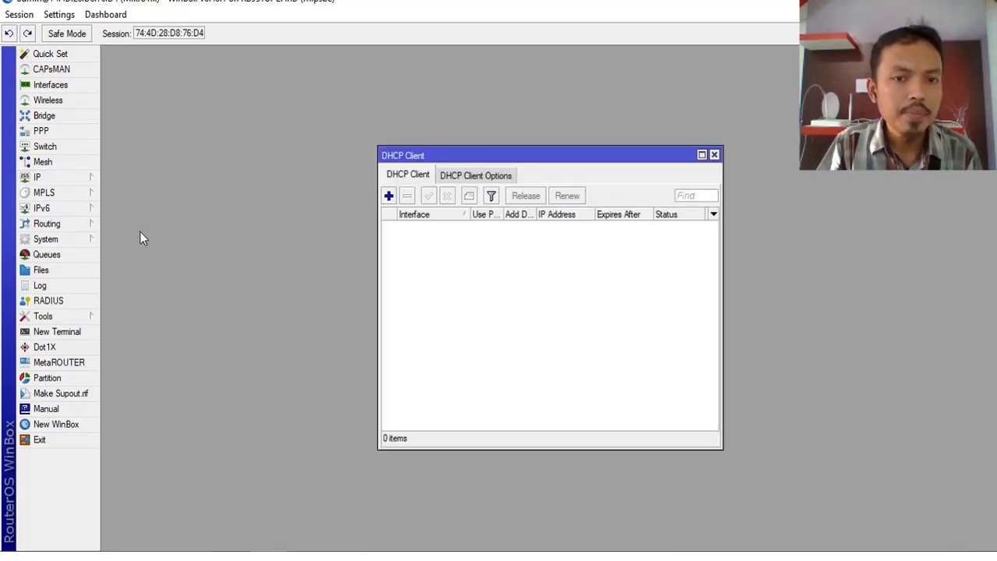
click(393, 200)
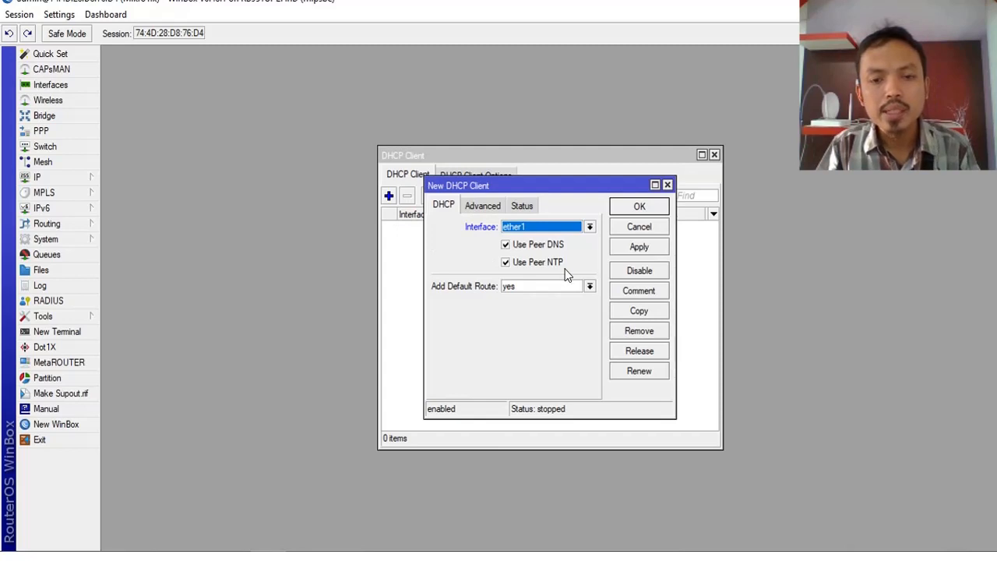
click(590, 227)
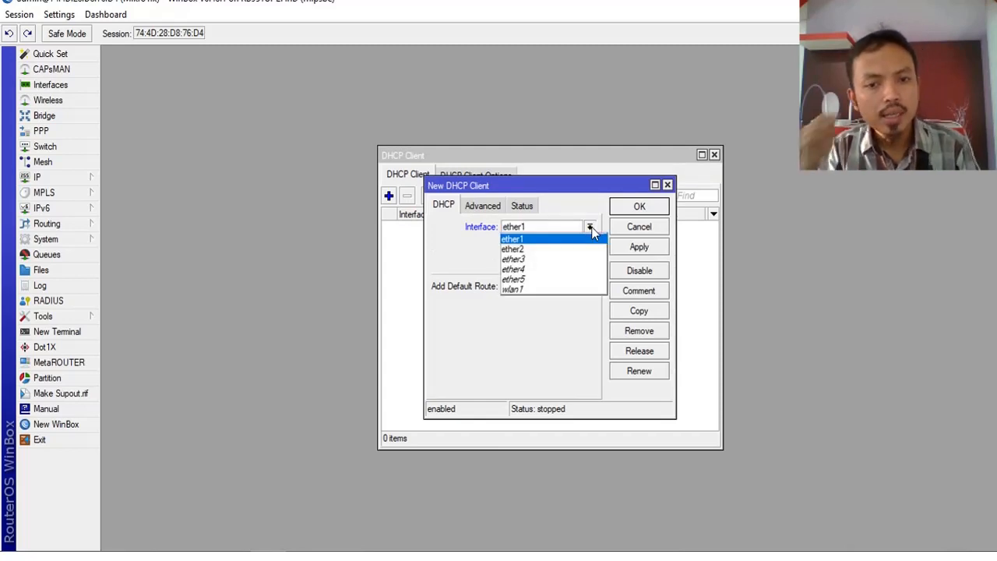
click(547, 240)
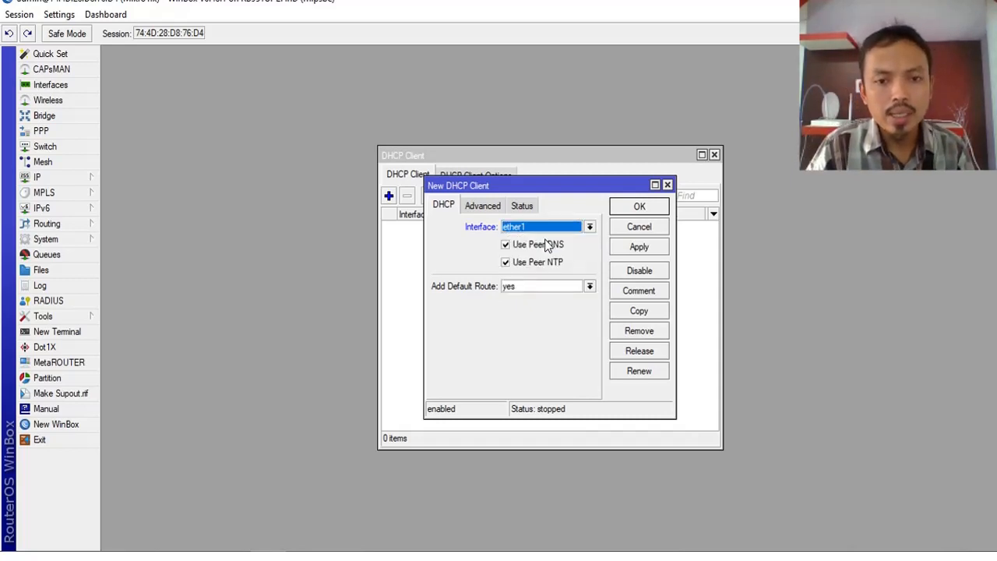
click(633, 248)
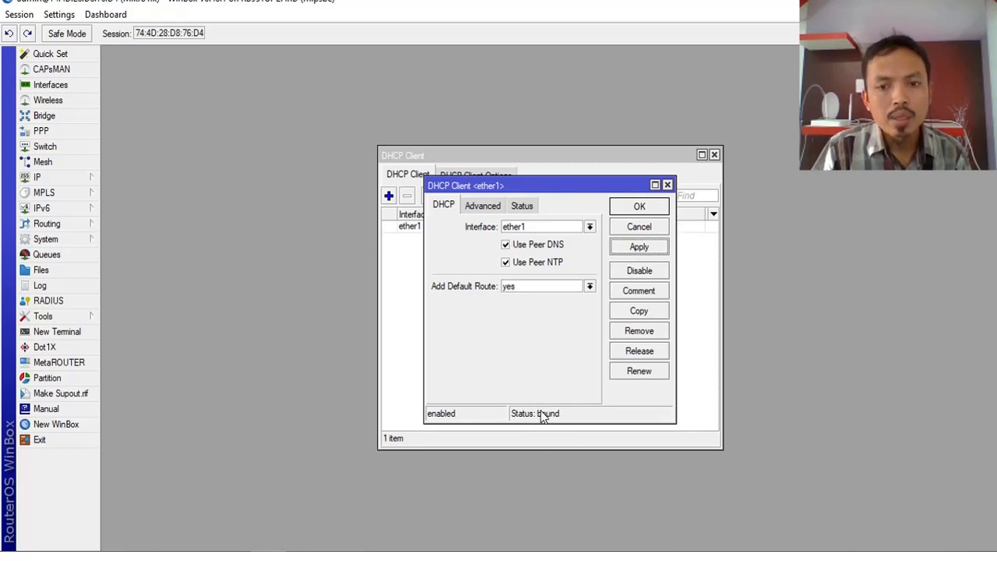
click(637, 209)
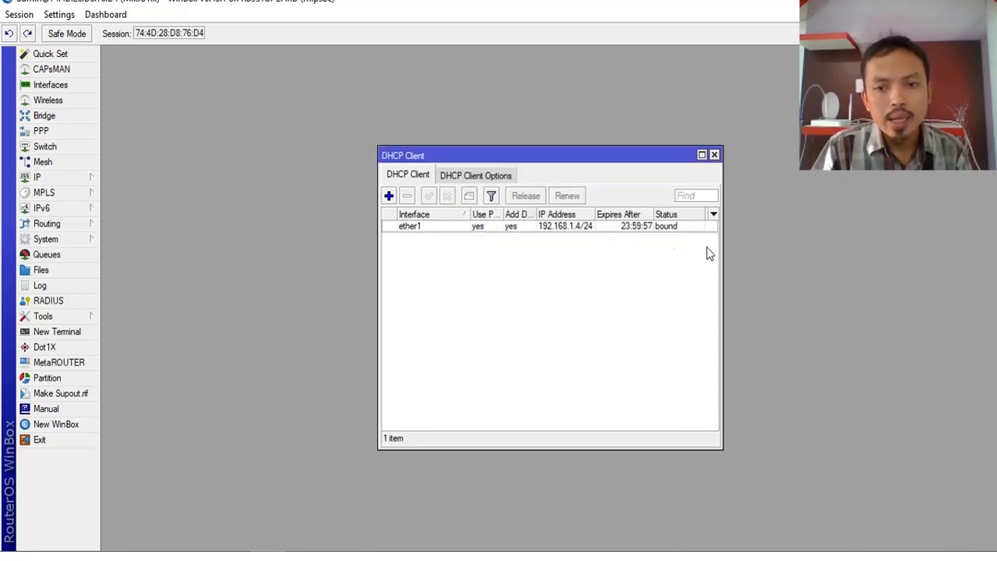
Step: Widen the DHCP Client window and its Status and Expires After columns
drag(723, 246, 836, 245)
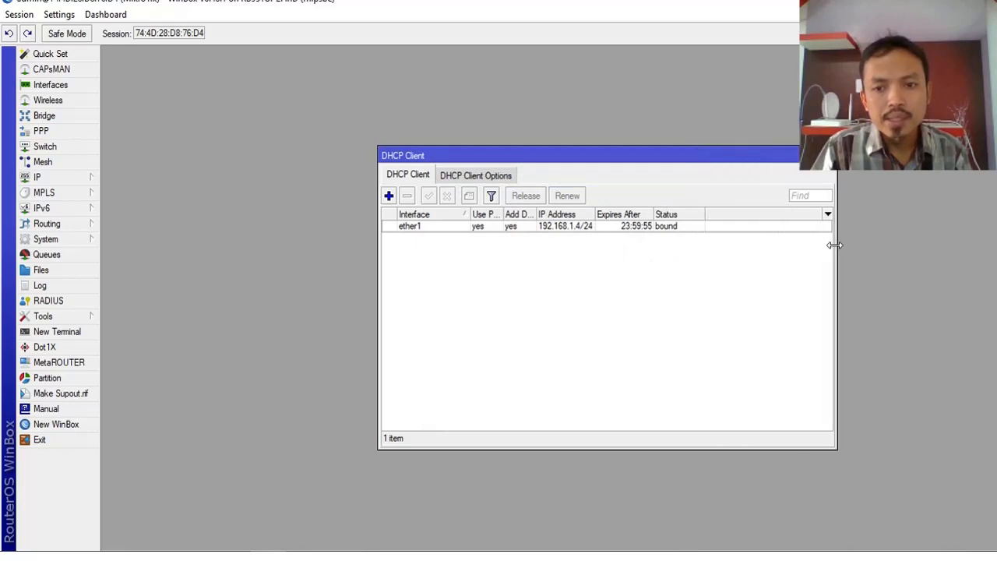
drag(705, 212, 744, 212)
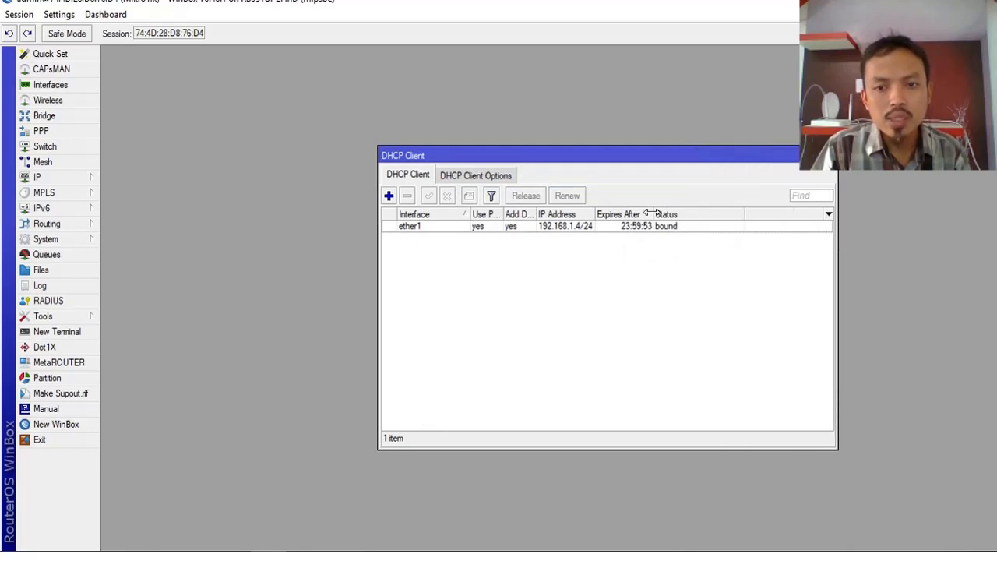
drag(653, 213, 664, 214)
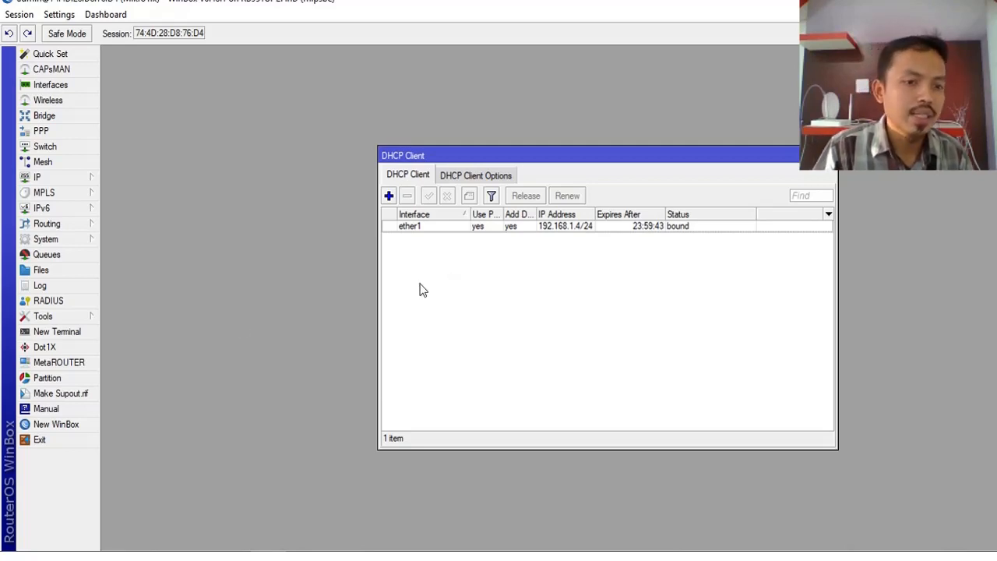
Step: Test the router's internet connection by pinging google.com in a terminal, and close the terminal and DHCP Client windows
click(57, 332)
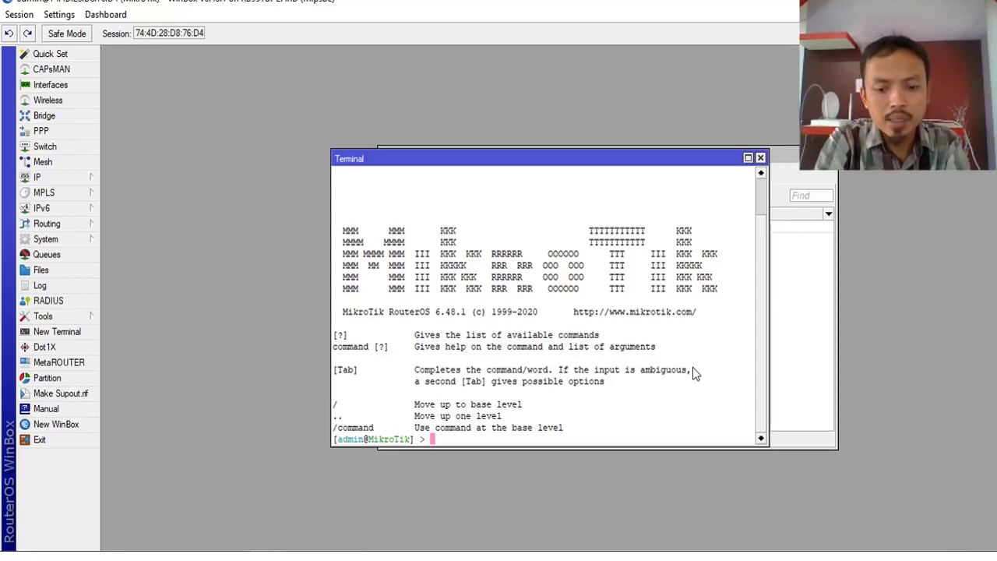
text(ping google.com)
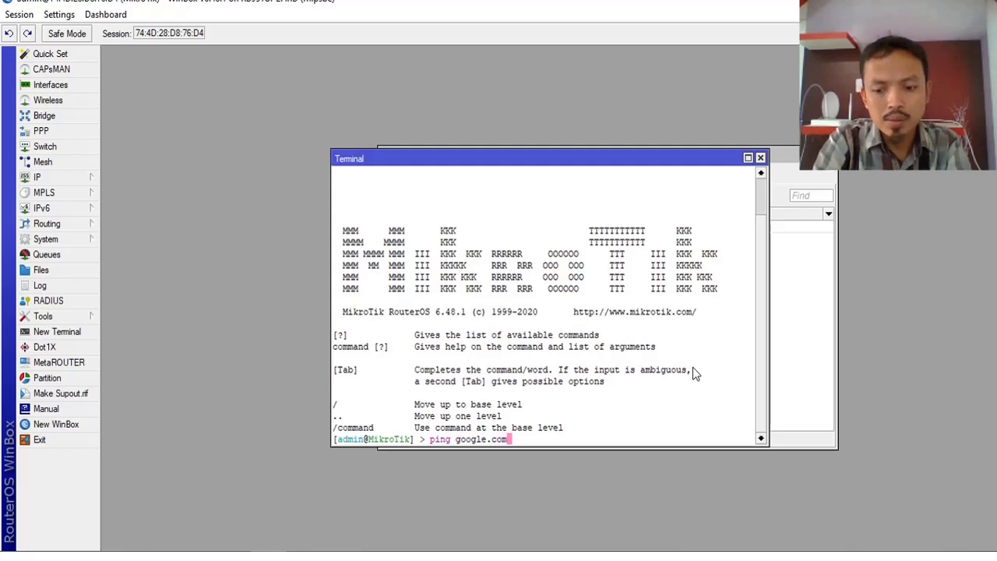
key(Return)
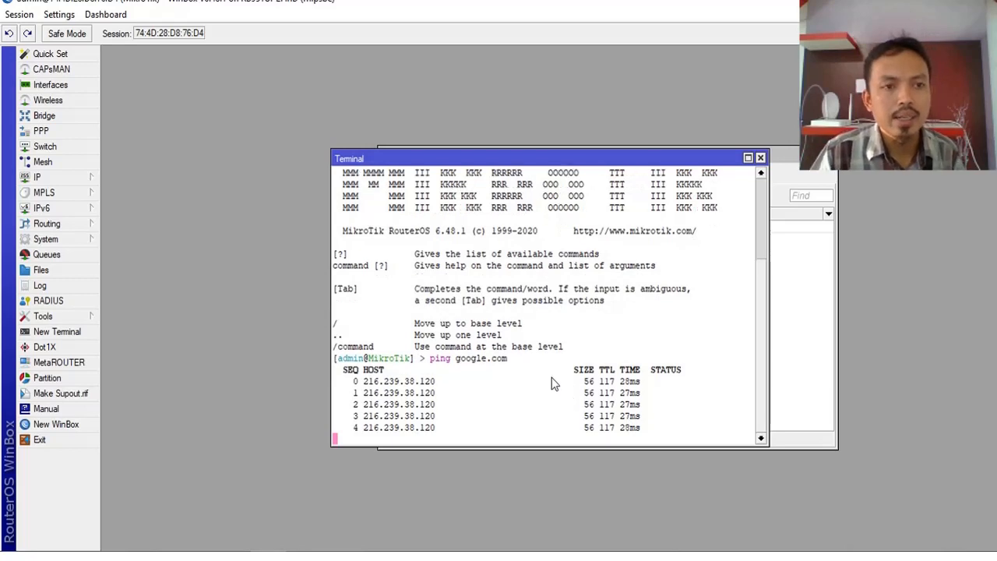
click(761, 159)
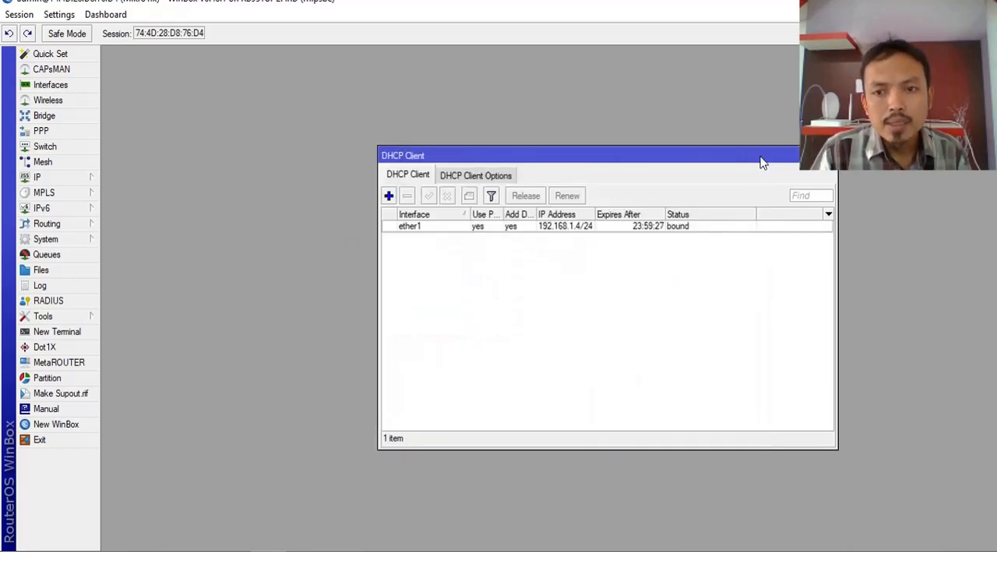
click(830, 155)
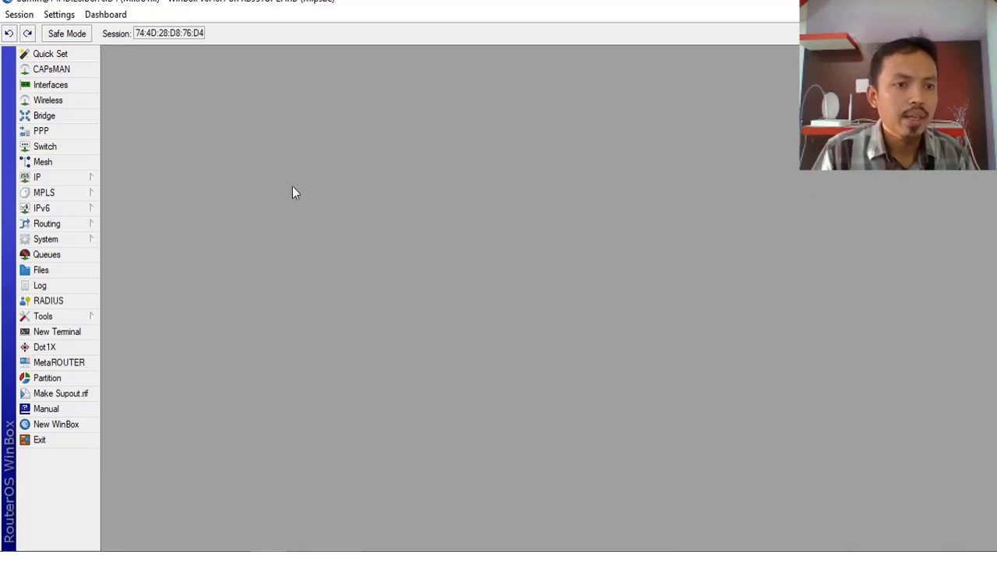
Step: Enable the wlan1 wireless interface
click(48, 101)
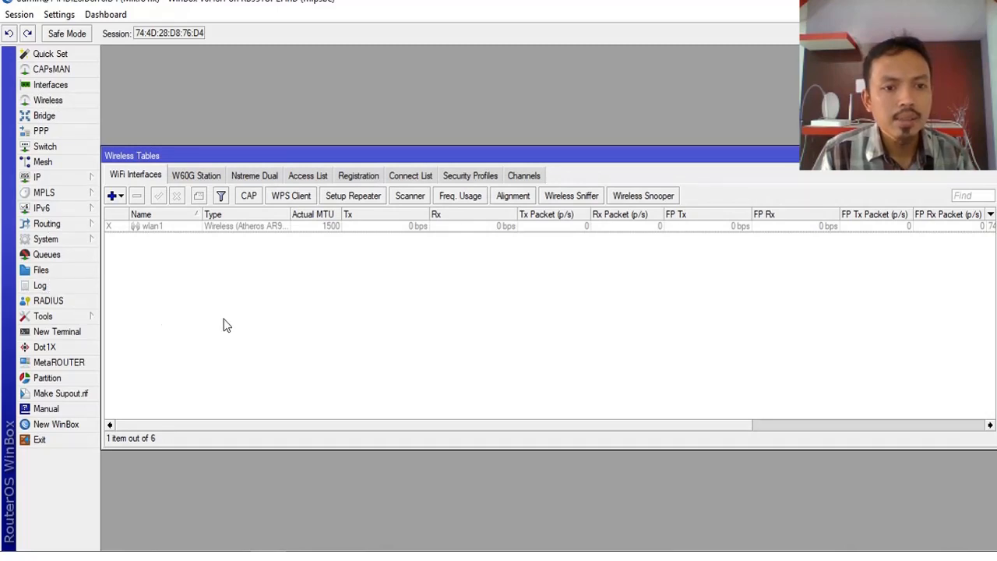
click(144, 234)
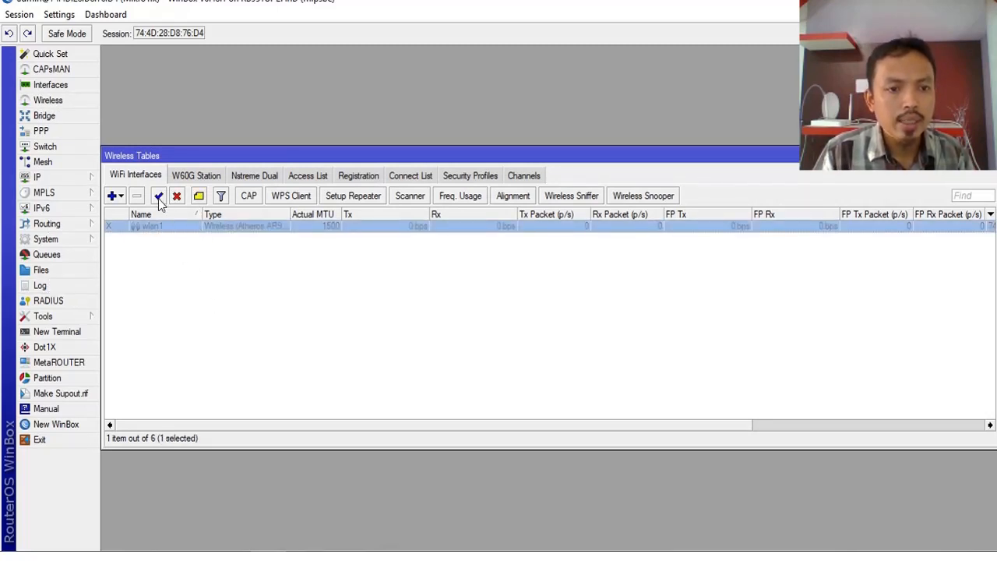
click(158, 197)
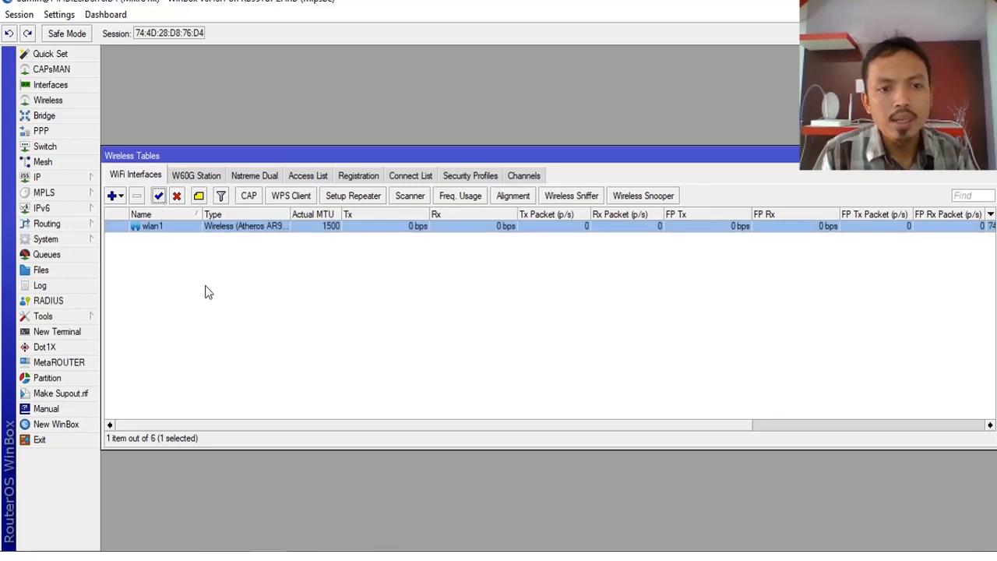
Step: Set wlan1 to ap bridge mode with the SSID MASBOS1486 and save the interface settings
double_click(156, 227)
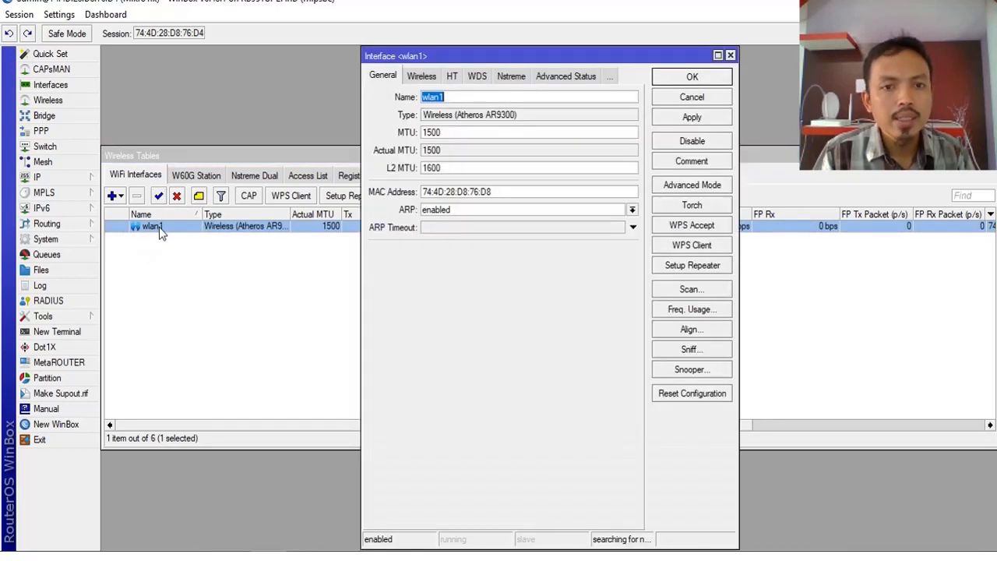
click(421, 77)
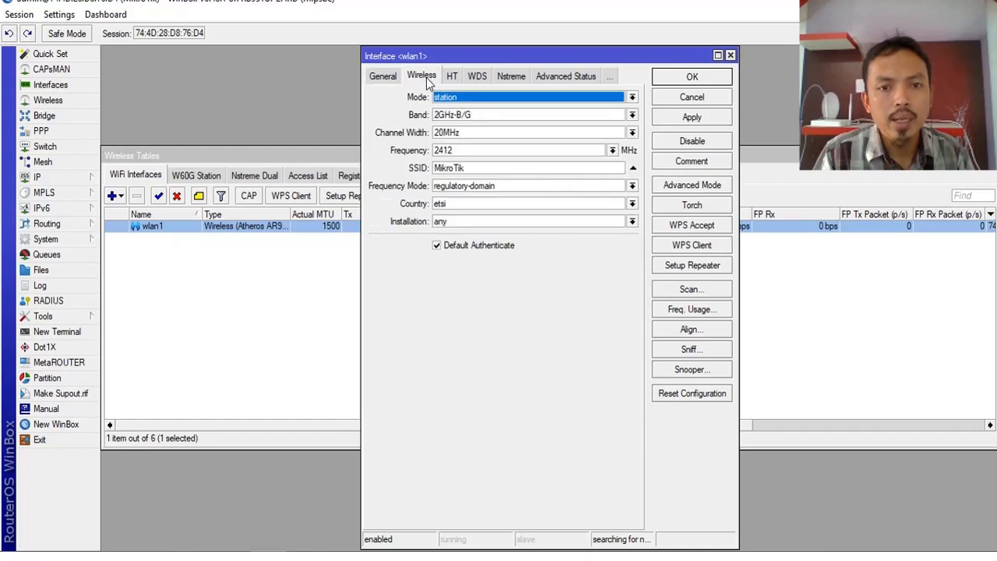
click(510, 99)
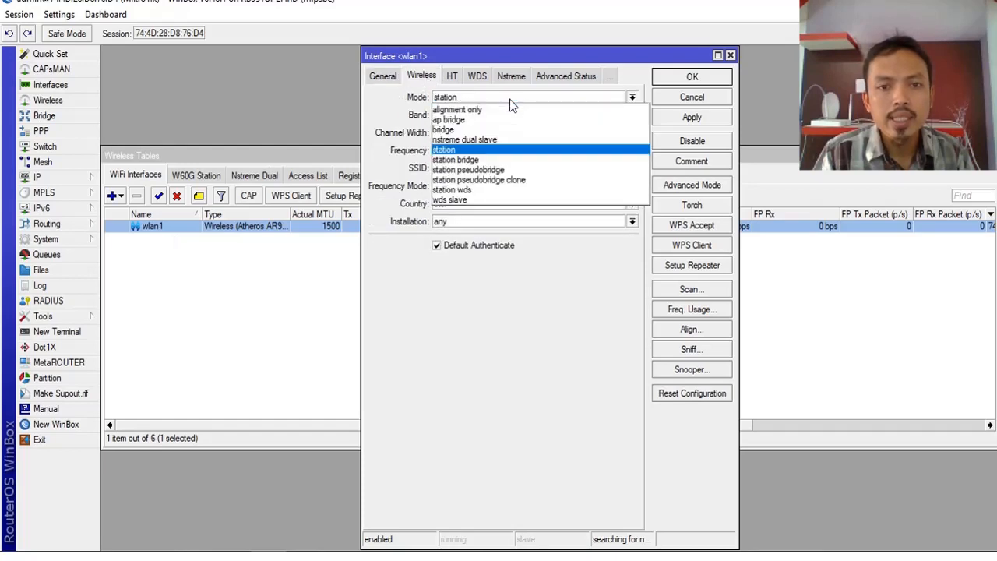
click(460, 119)
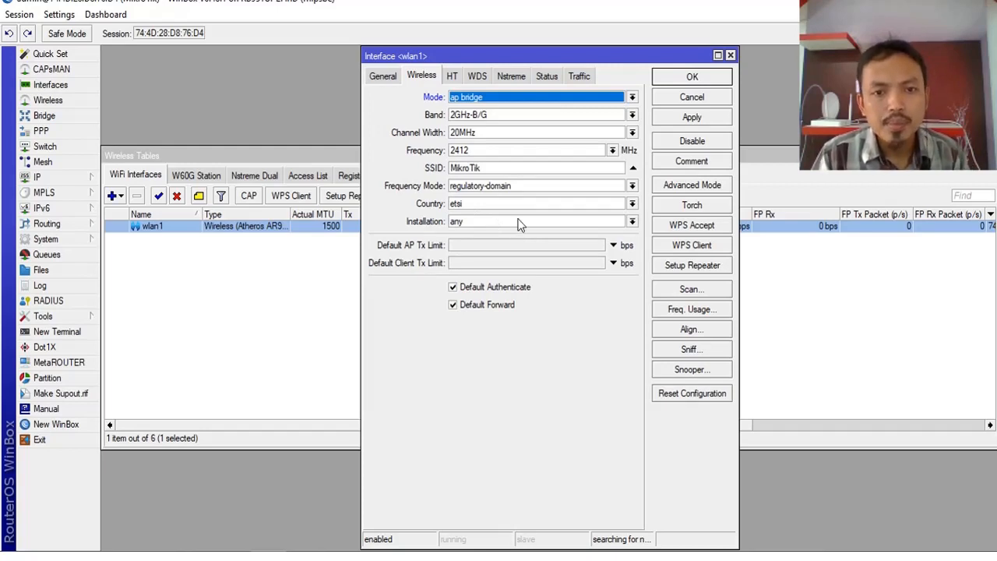
click(501, 168)
double_click(501, 168)
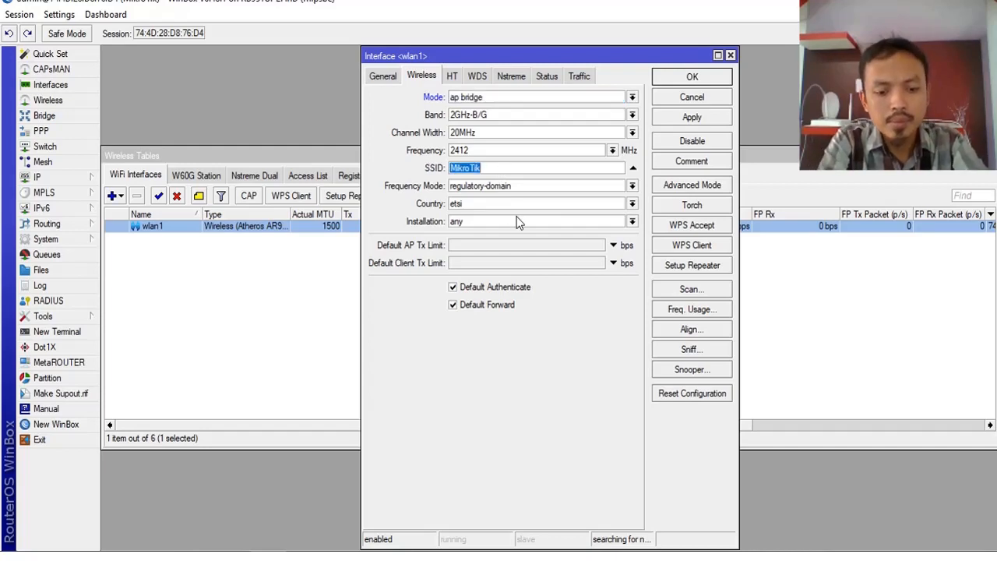
text(MASBOS)
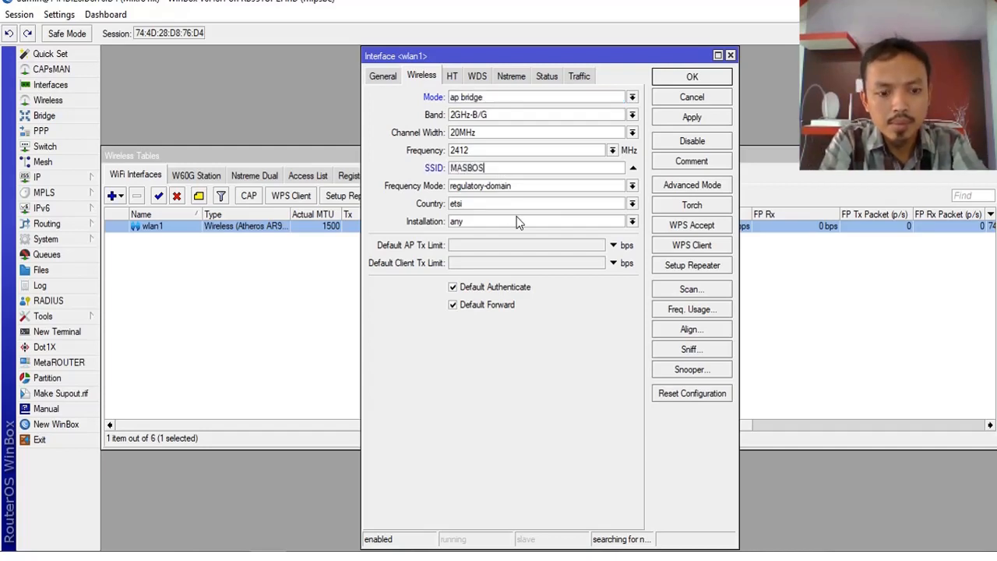
text(1486)
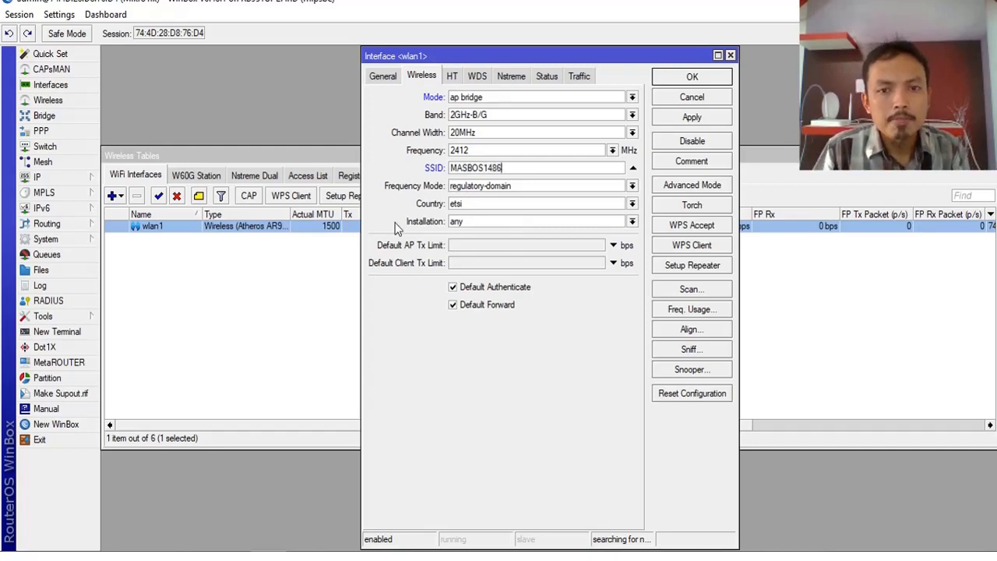
click(688, 123)
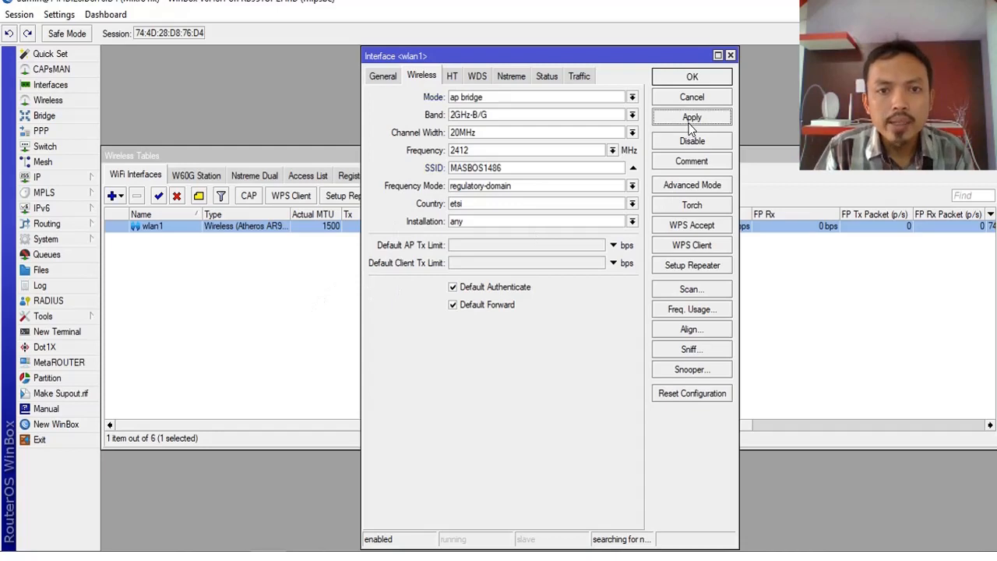
click(693, 78)
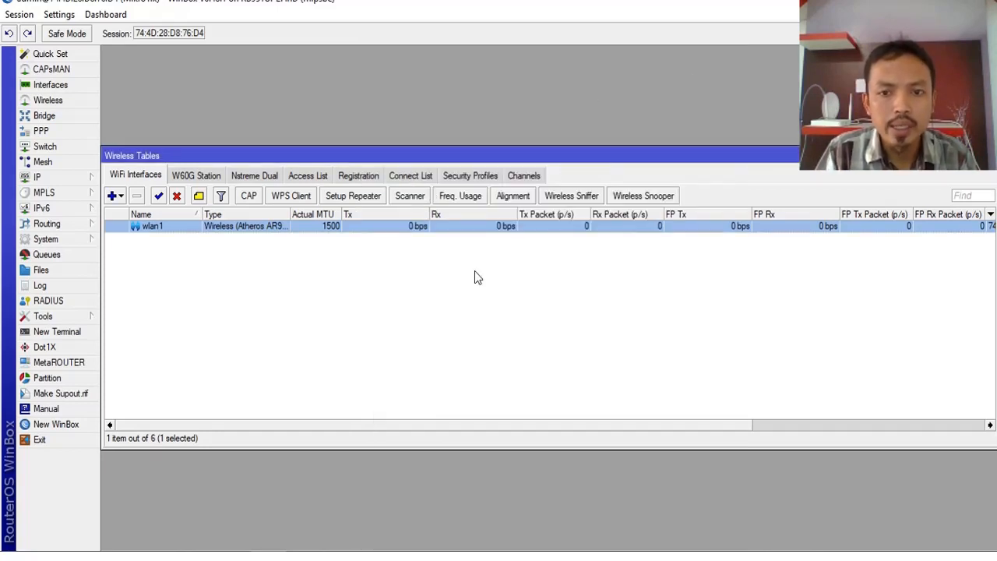
Step: Check the computer's list of available Wi-Fi networks for MASBOS1486, and close the wireless tables
click(860, 558)
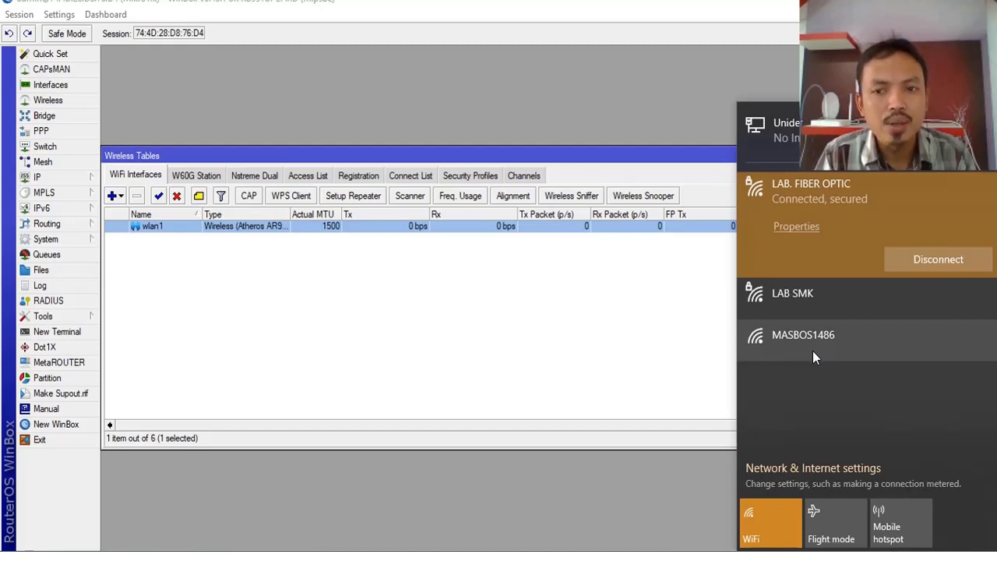
click(561, 317)
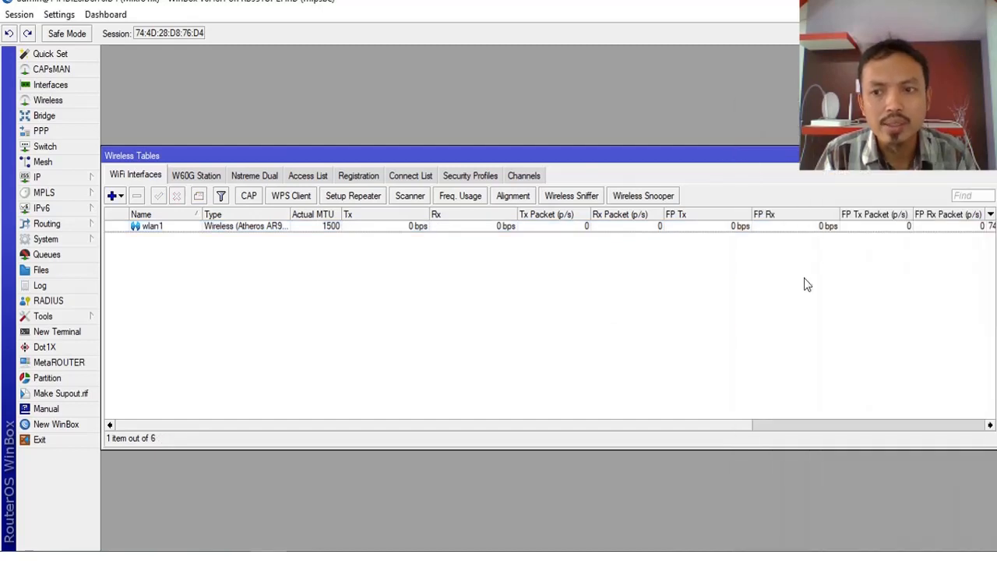
click(988, 155)
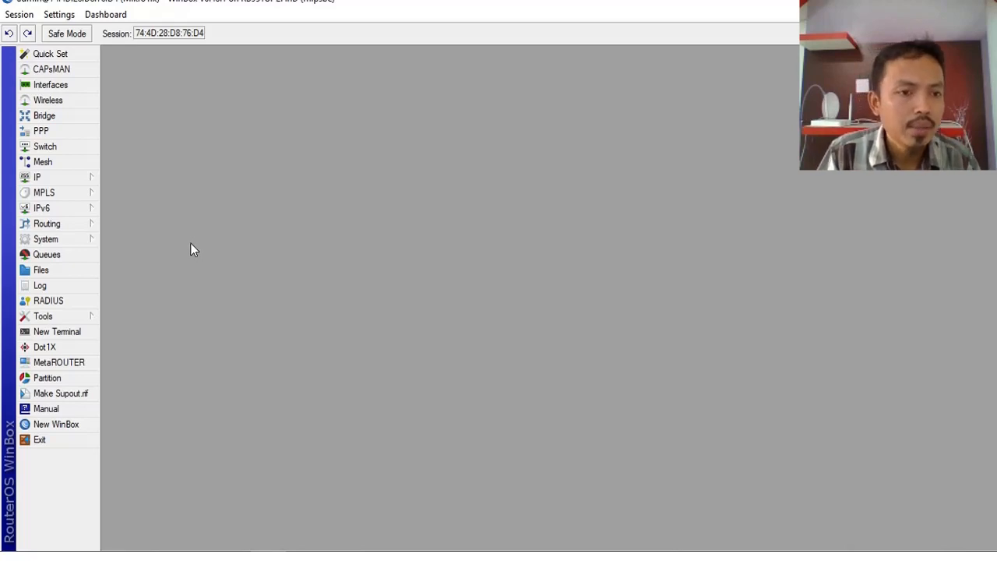
Step: Start a new IP address entry on the router with the address 192.168.100.254/24
click(72, 179)
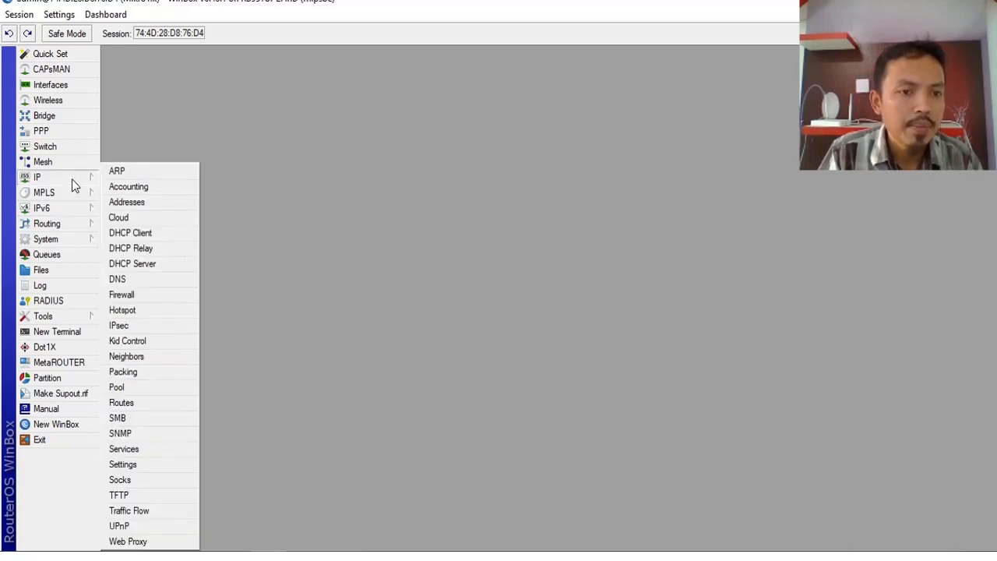
click(145, 203)
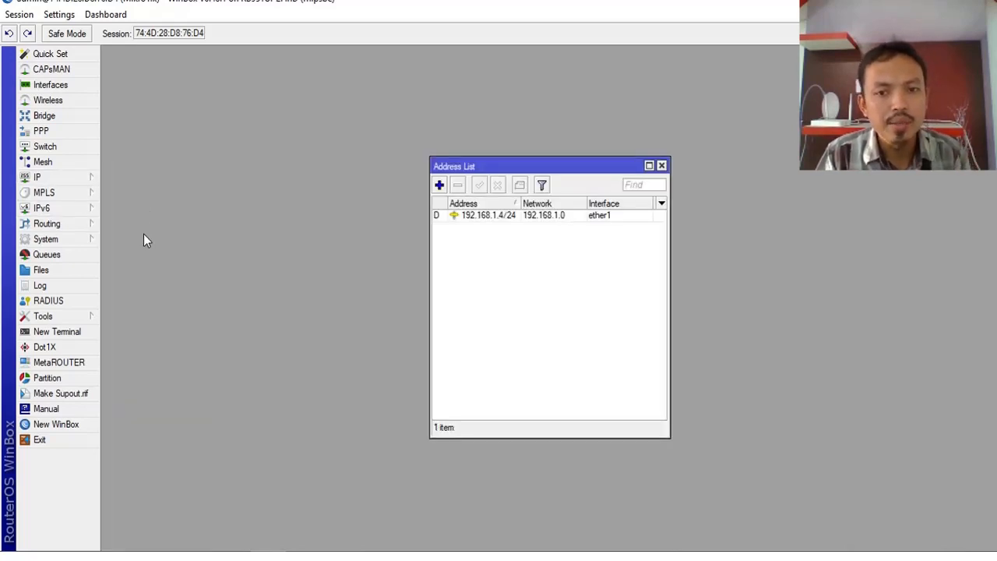
click(440, 186)
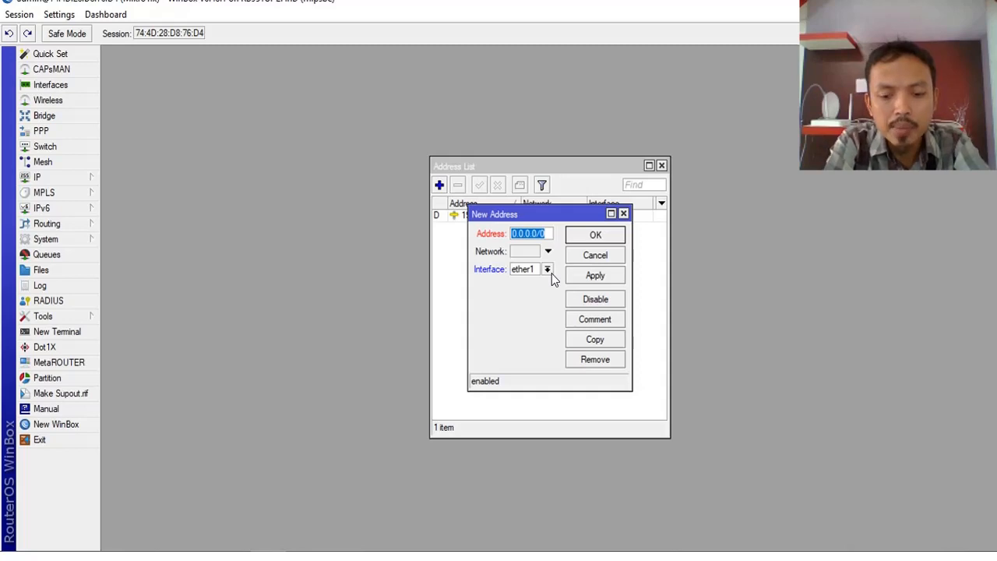
text(192)
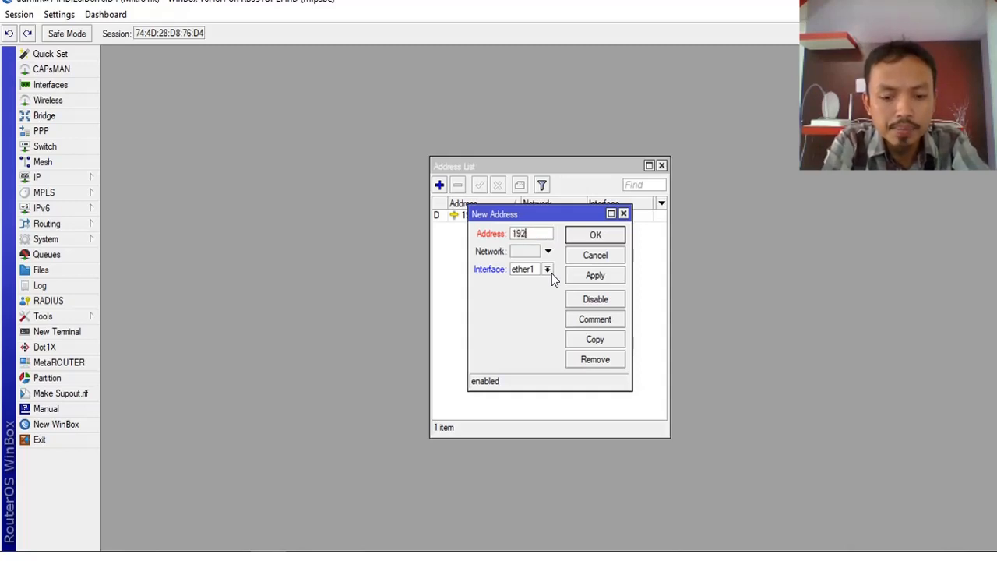
text(.168)
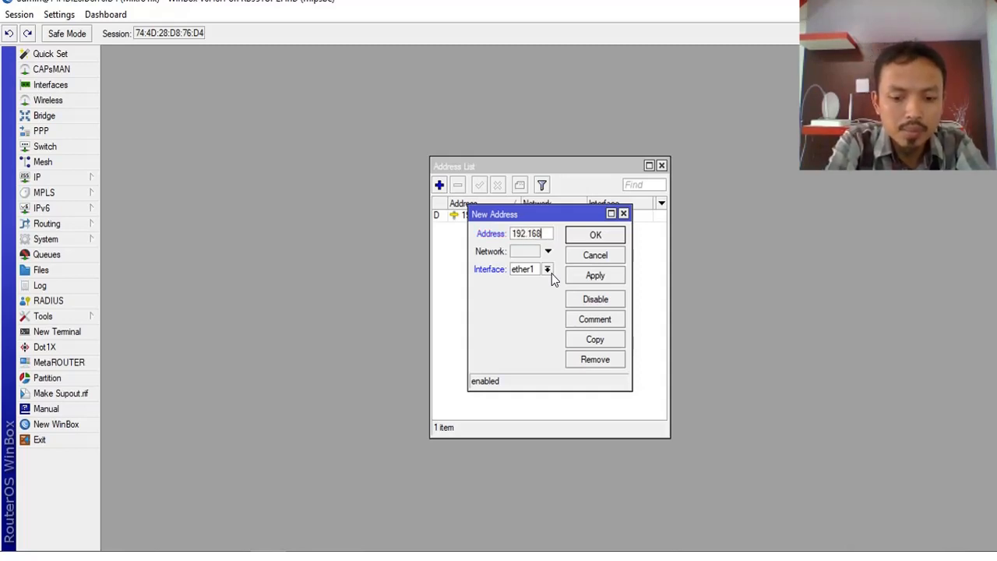
text(.100)
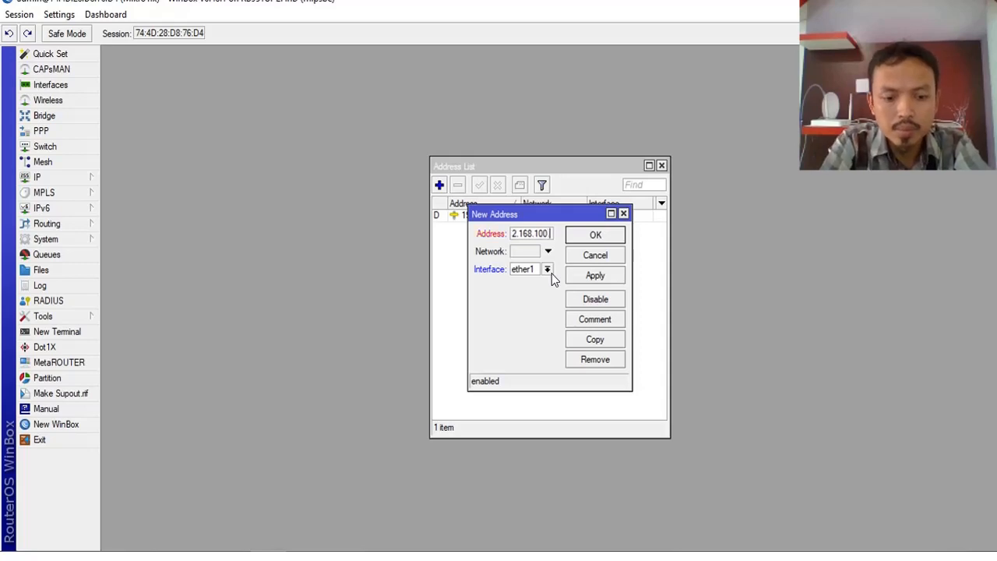
text(.254/)
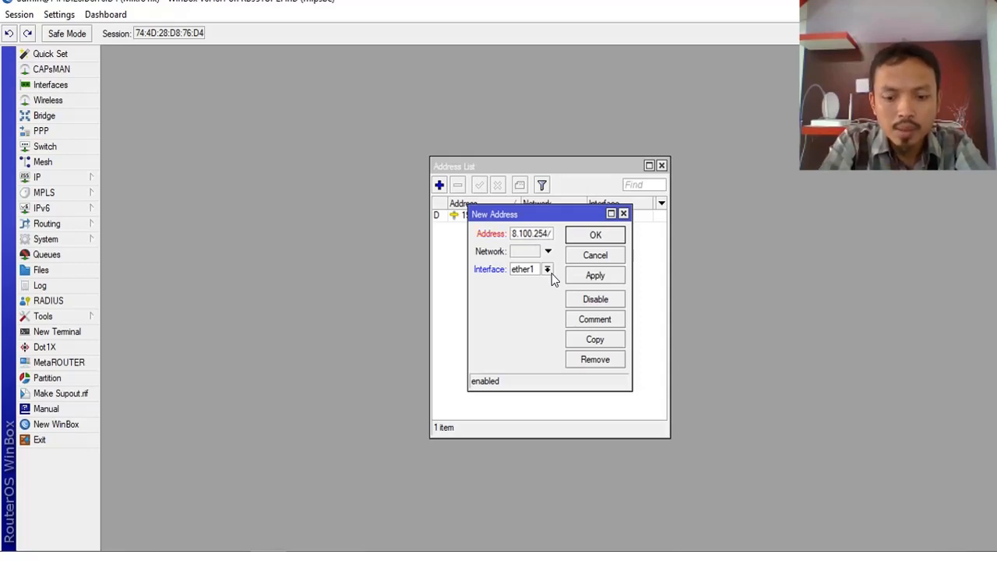
text(24)
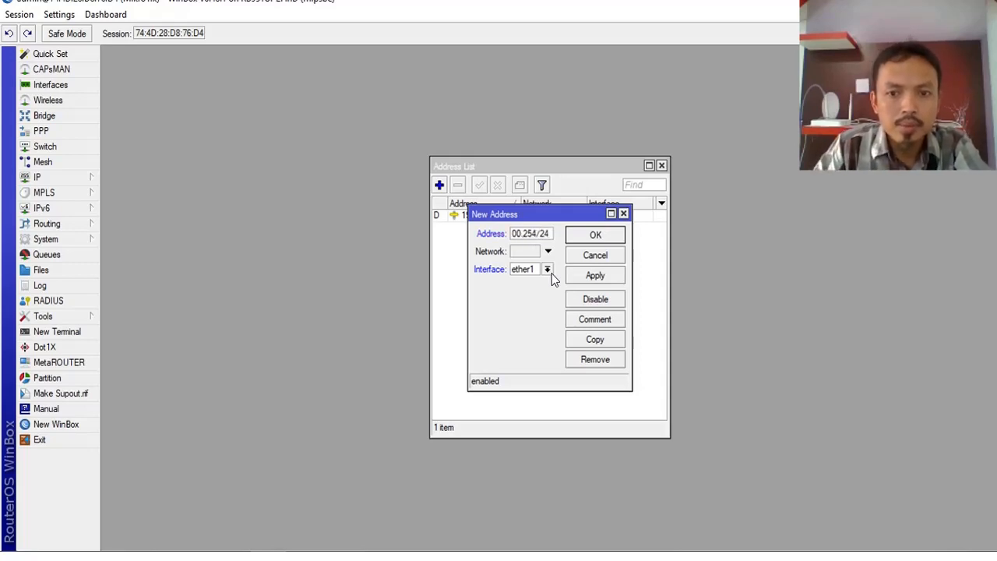
drag(631, 257, 672, 258)
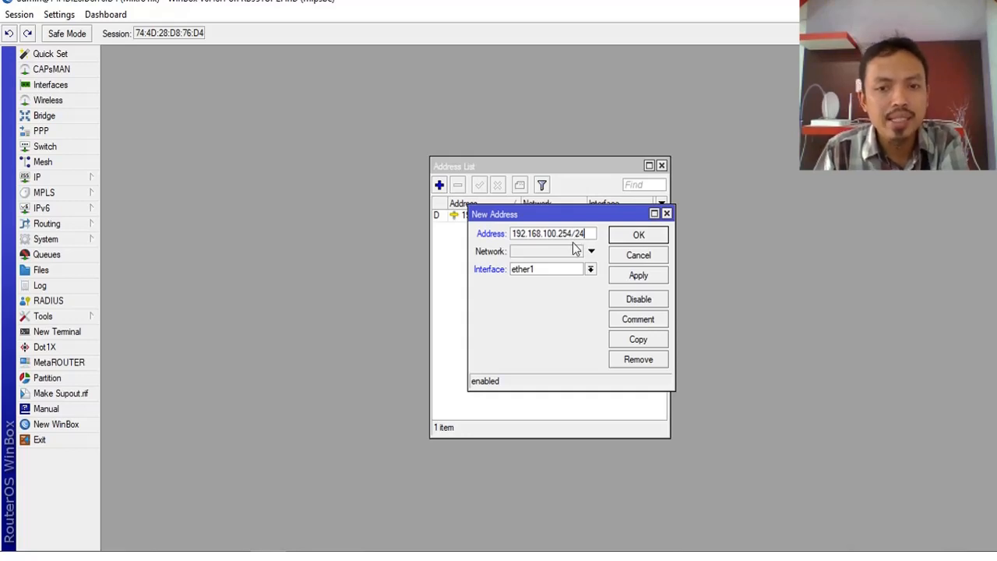
mouse_move(576, 242)
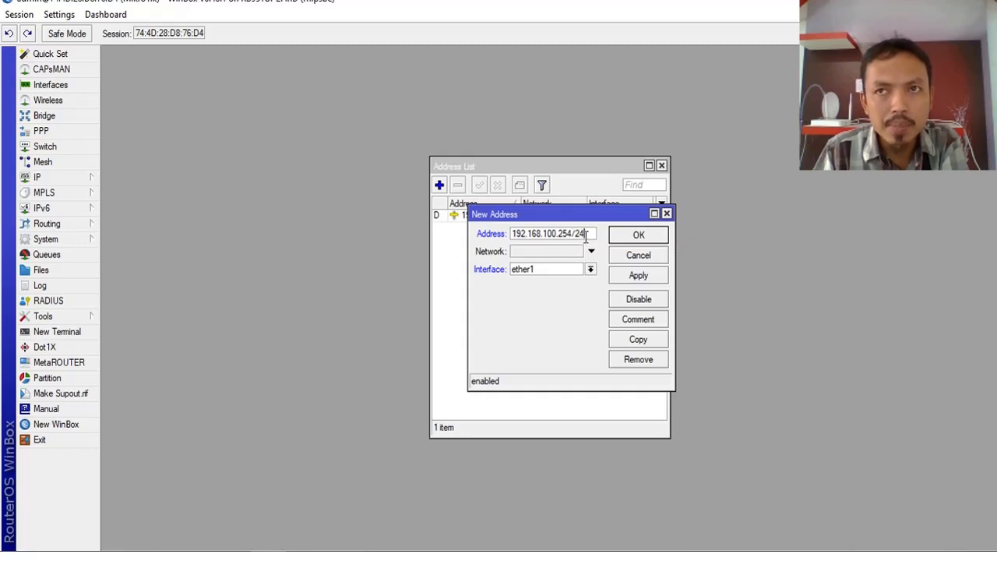
Step: Assign the new address to the wlan1 interface and save the entry
click(590, 269)
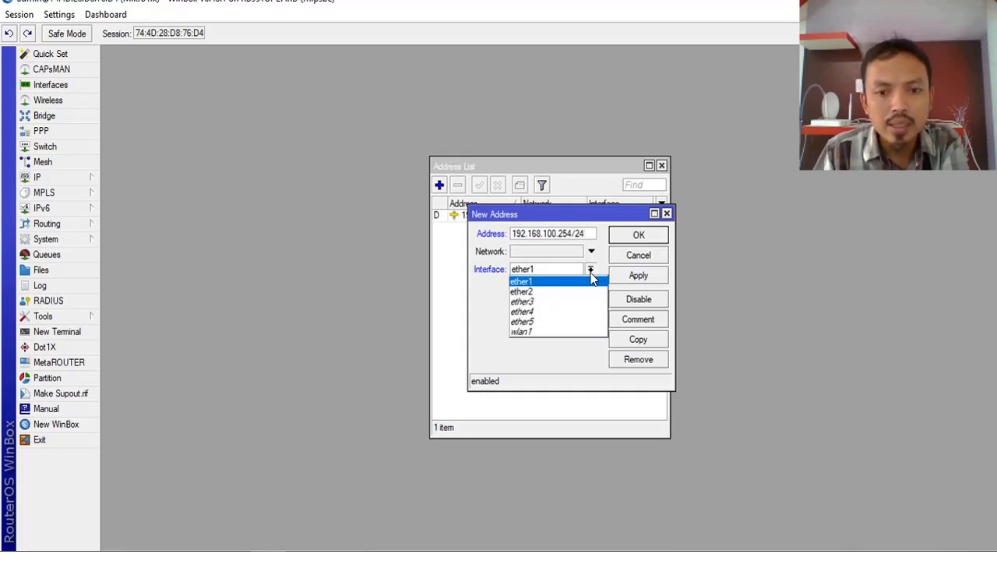
click(558, 332)
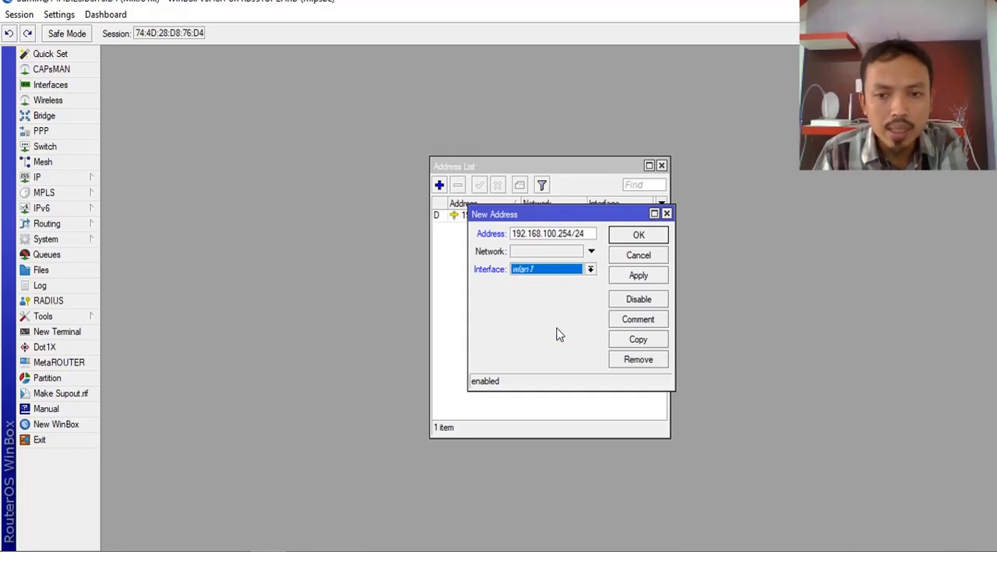
click(638, 278)
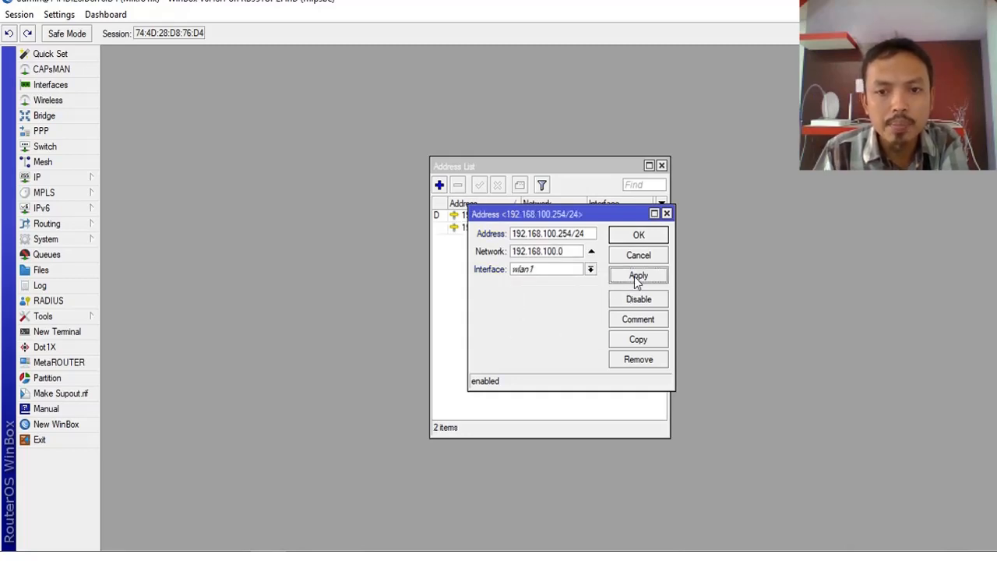
click(640, 235)
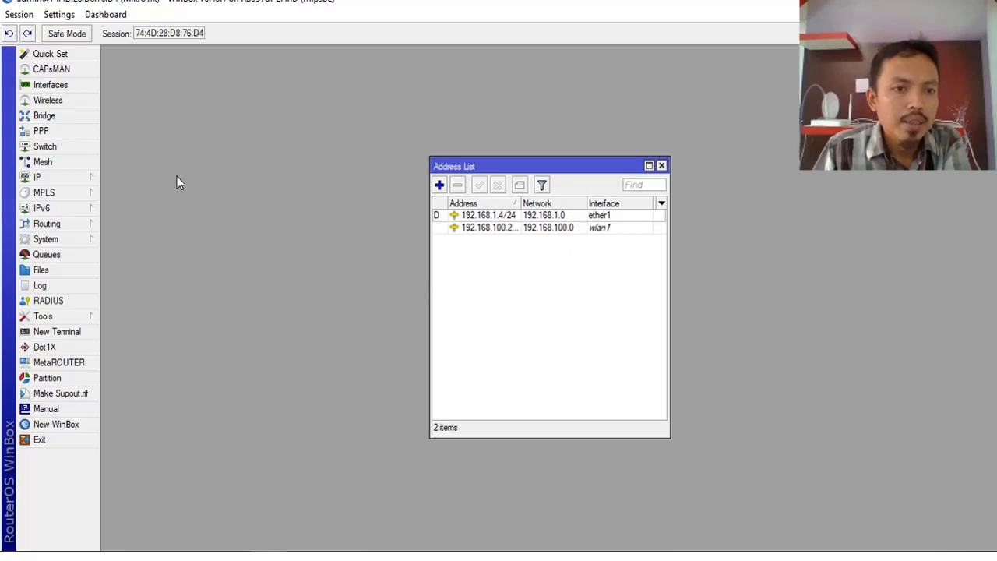
Step: Open the DHCP Server window and show the IP address list with it to check wlan1's network
click(59, 180)
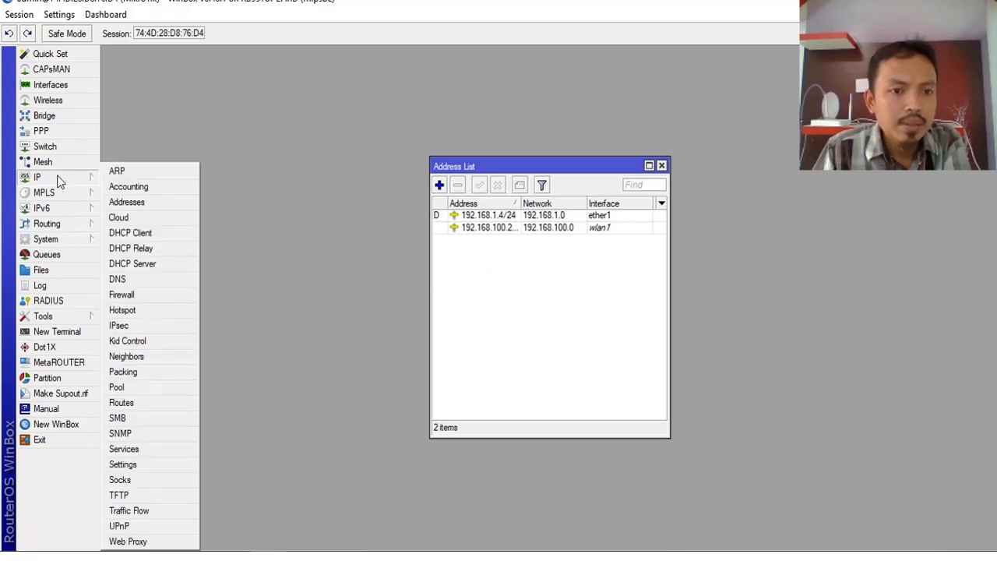
click(137, 265)
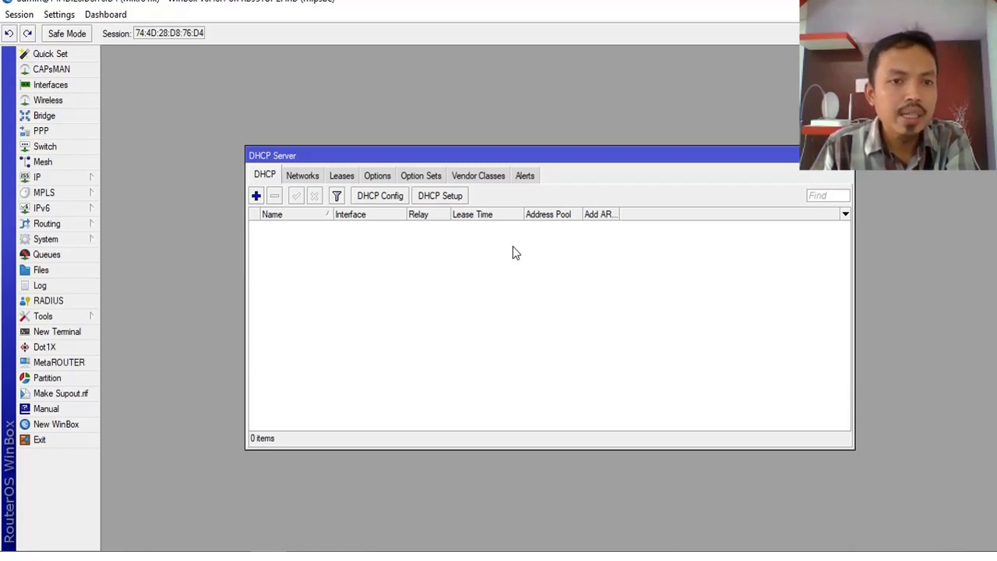
click(46, 178)
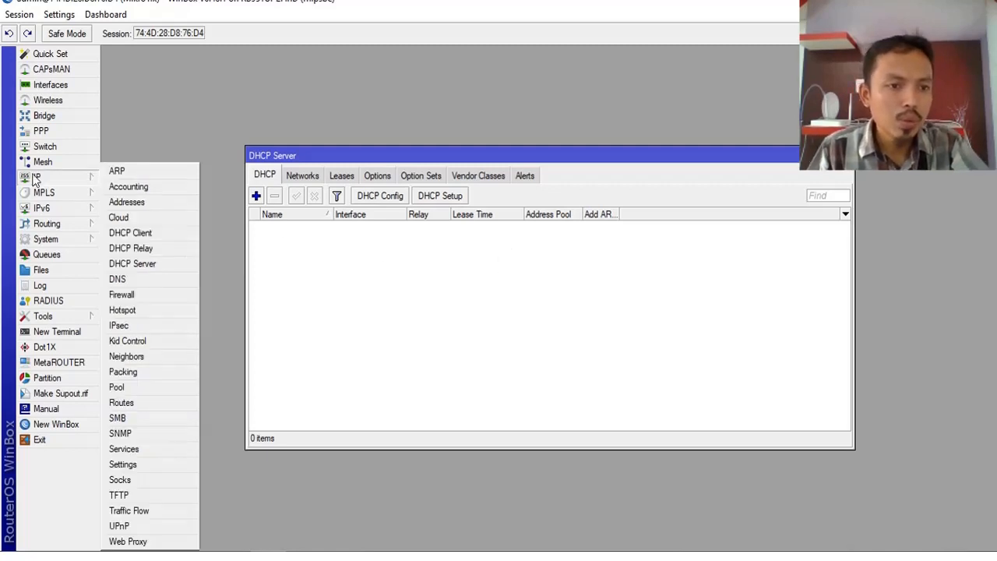
click(136, 202)
drag(507, 172, 486, 235)
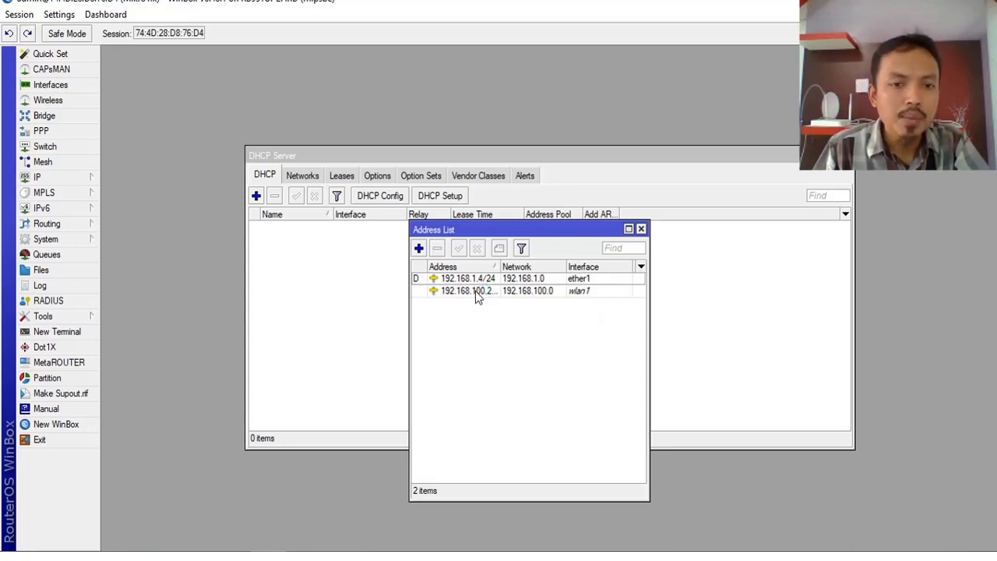
drag(486, 230, 474, 259)
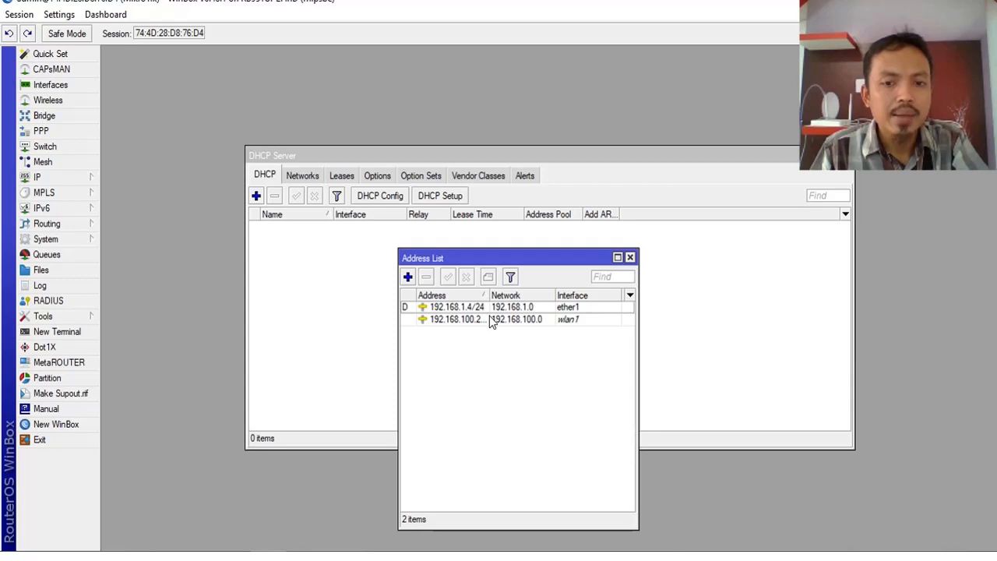
drag(467, 258, 460, 279)
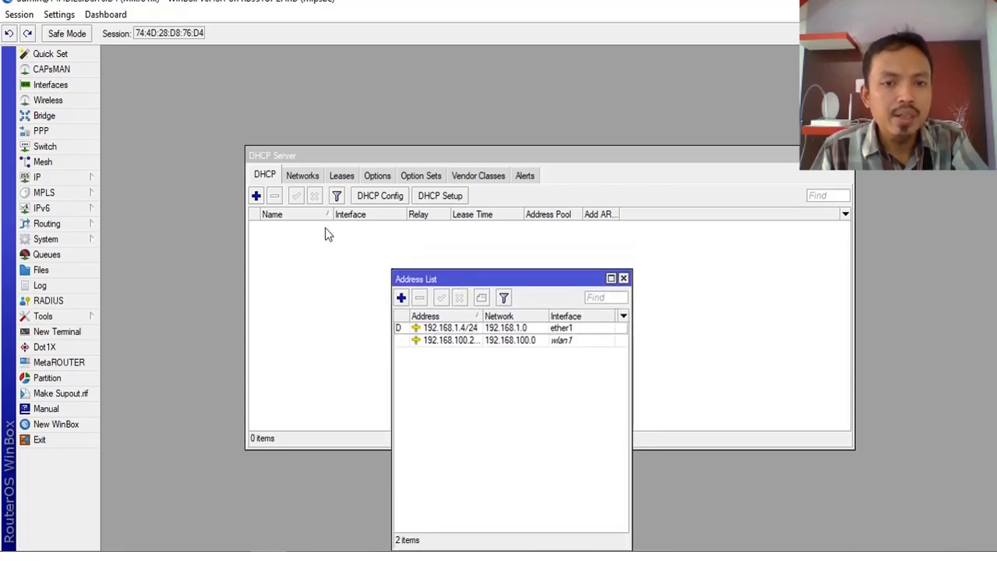
Step: Run DHCP Setup on the wlan1 interface and accept 192.168.100.0/24 as the DHCP address space
click(431, 197)
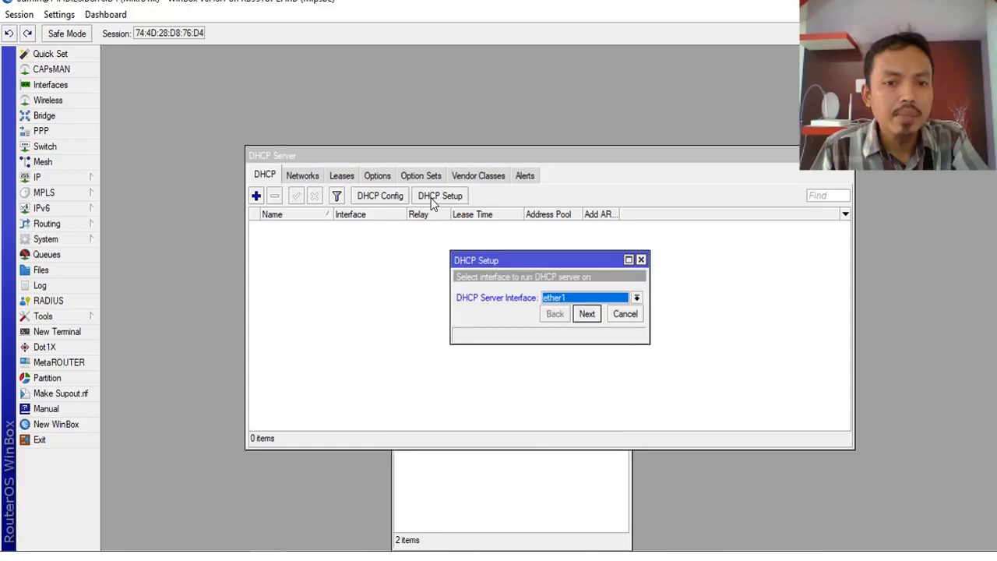
click(605, 301)
click(579, 360)
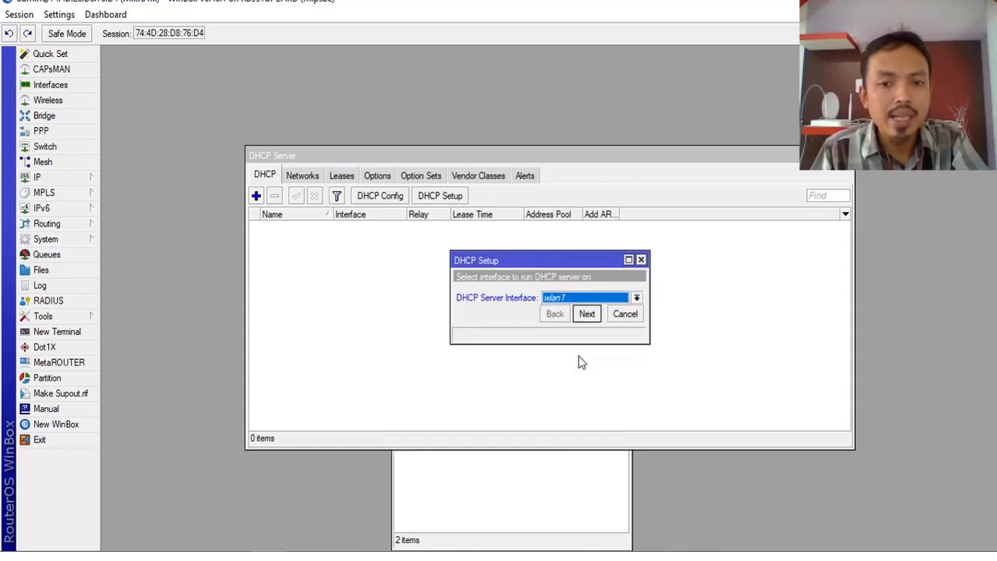
click(586, 314)
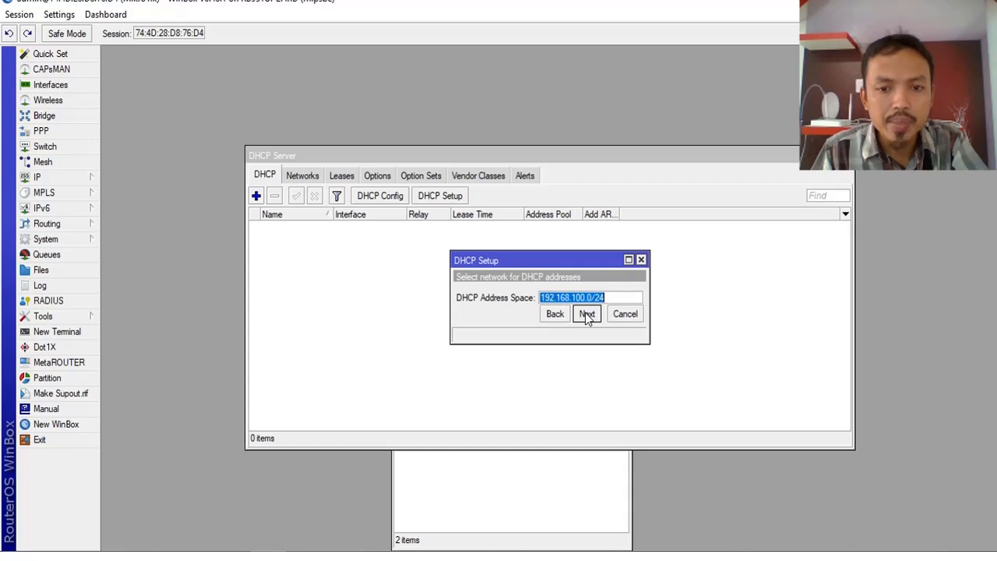
click(587, 314)
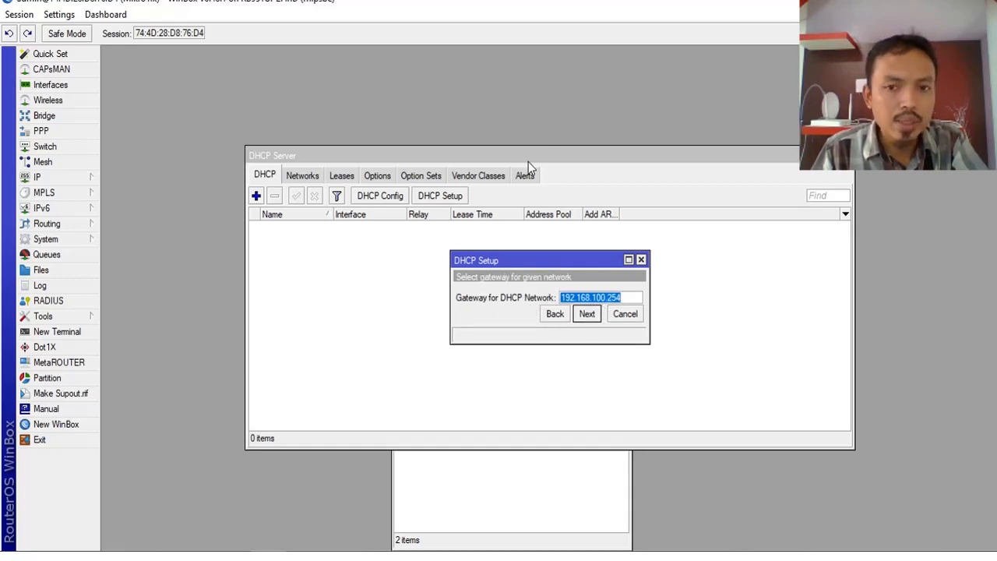
Step: Rearrange the windows to compare the proposed gateway with wlan1's address, and accept 192.168.100.254 as the DHCP gateway
drag(528, 162, 568, 367)
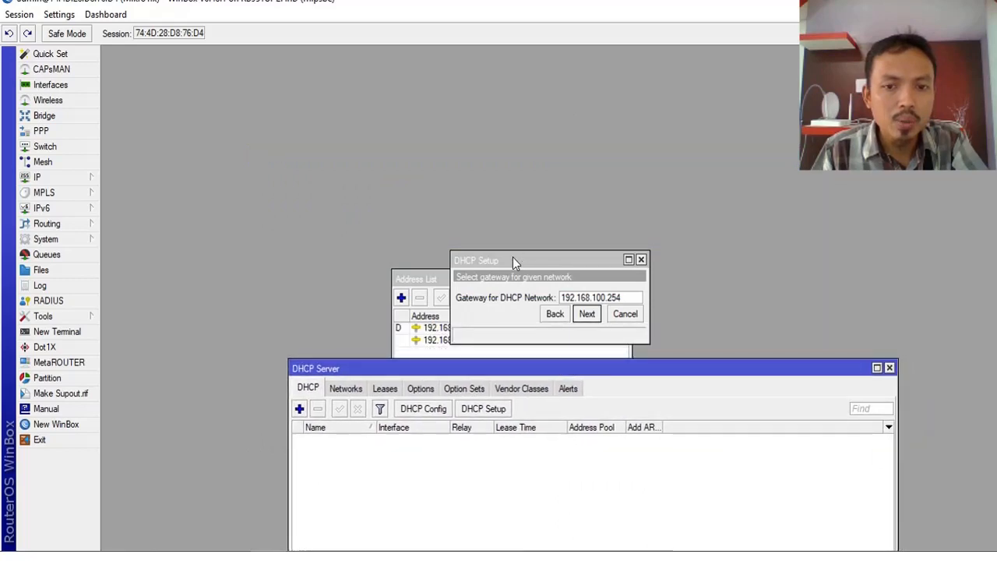
drag(512, 261, 692, 168)
drag(489, 288, 412, 115)
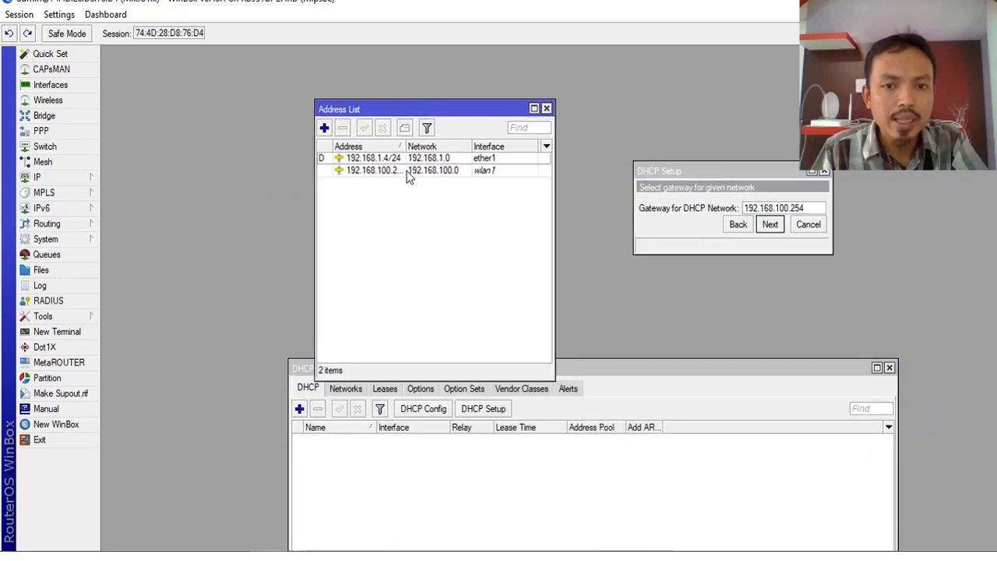
click(771, 225)
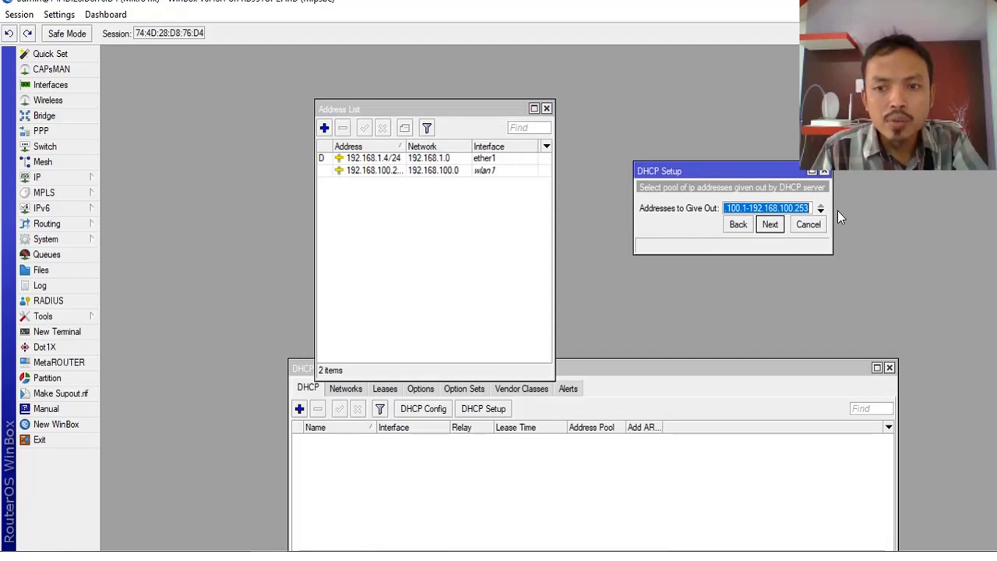
Step: Set the pool of addresses the DHCP server gives out to 192.168.100.1-192.168.100.99
drag(832, 204, 945, 204)
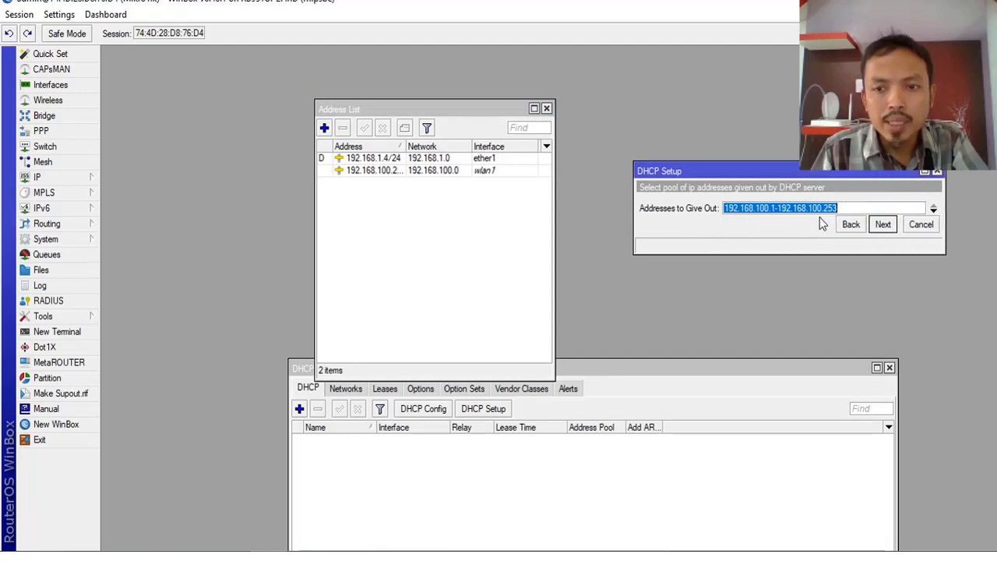
click(775, 207)
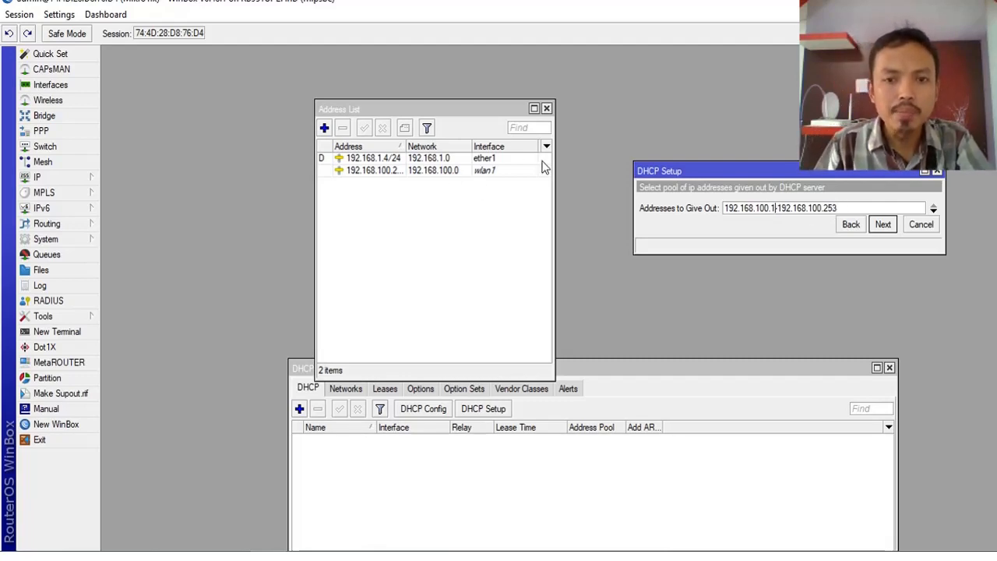
drag(552, 167, 580, 166)
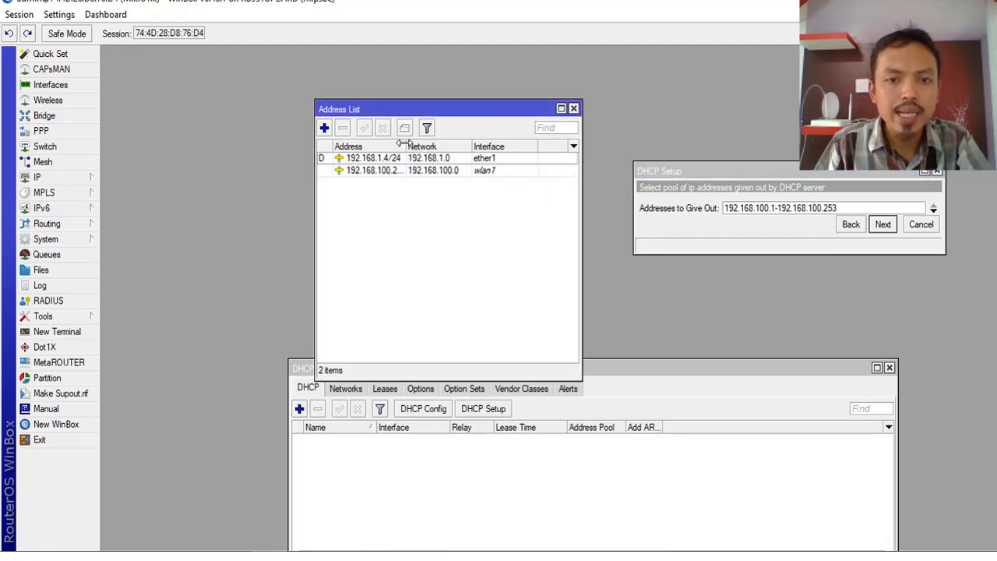
drag(404, 147, 423, 146)
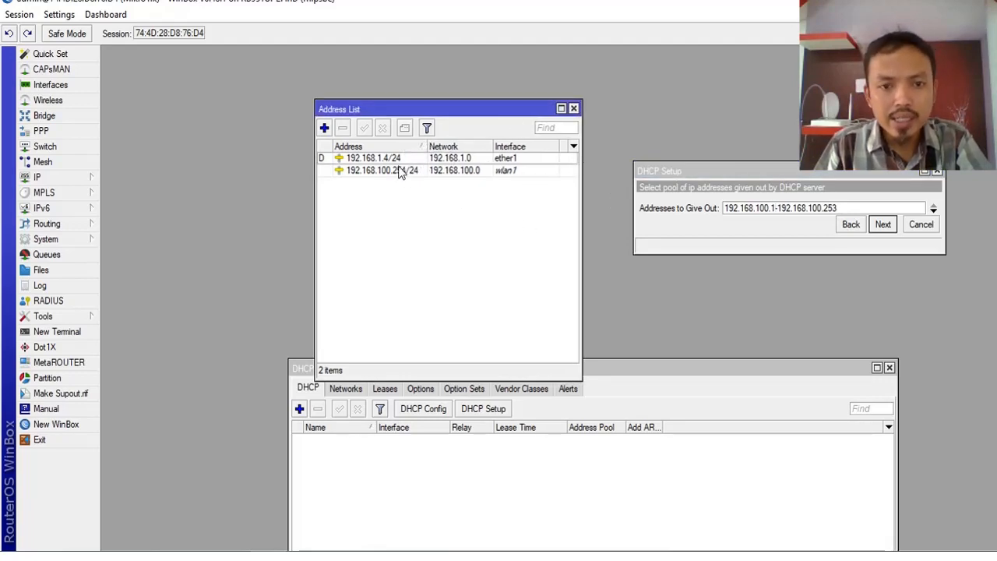
double_click(772, 208)
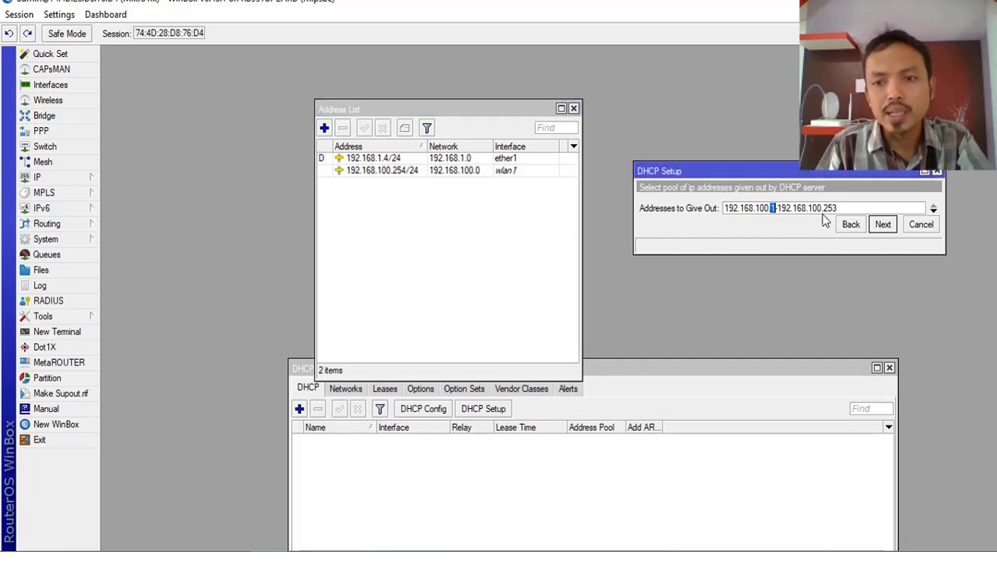
key(End)
key(BackSpace)
key(BackSpace)
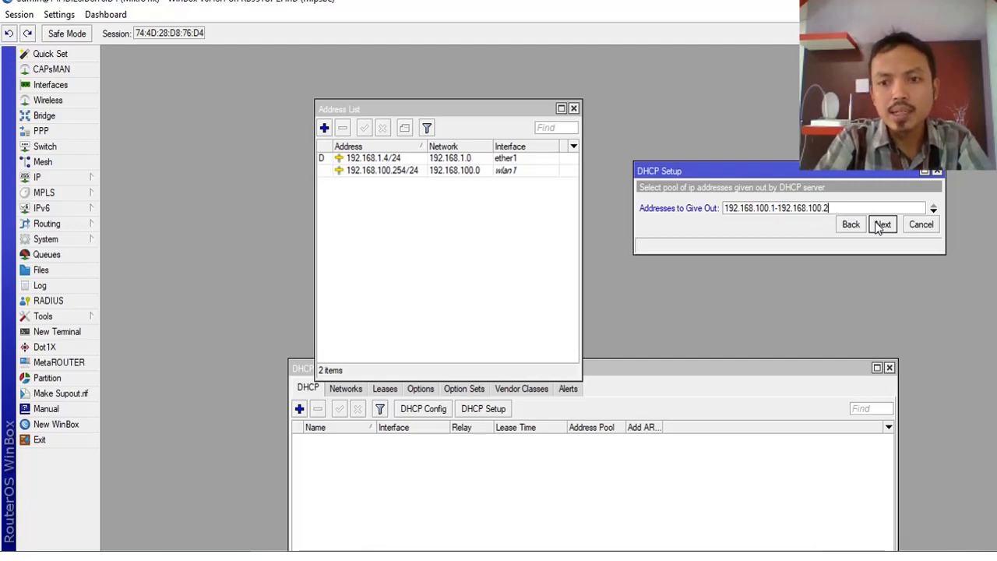
key(BackSpace)
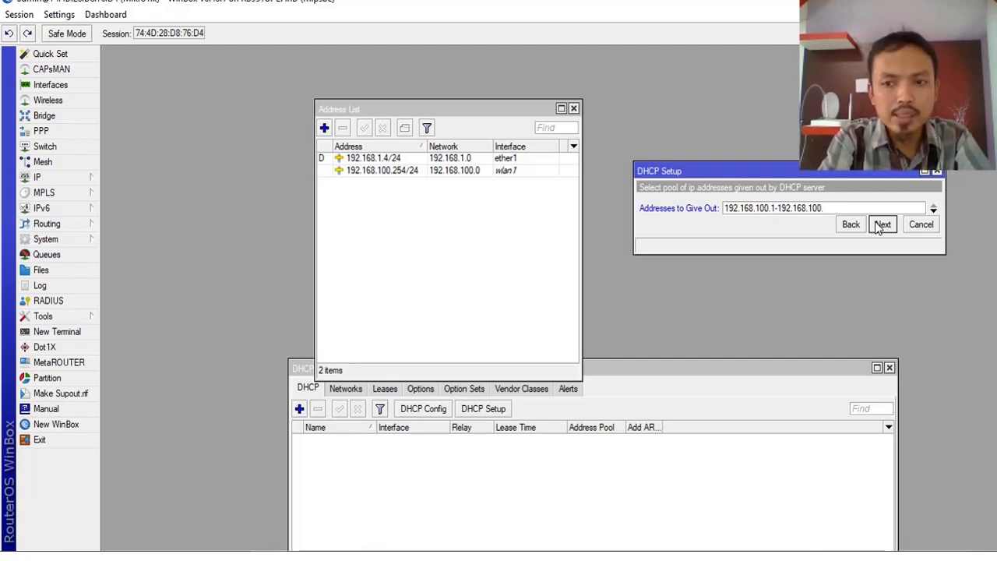
text(99)
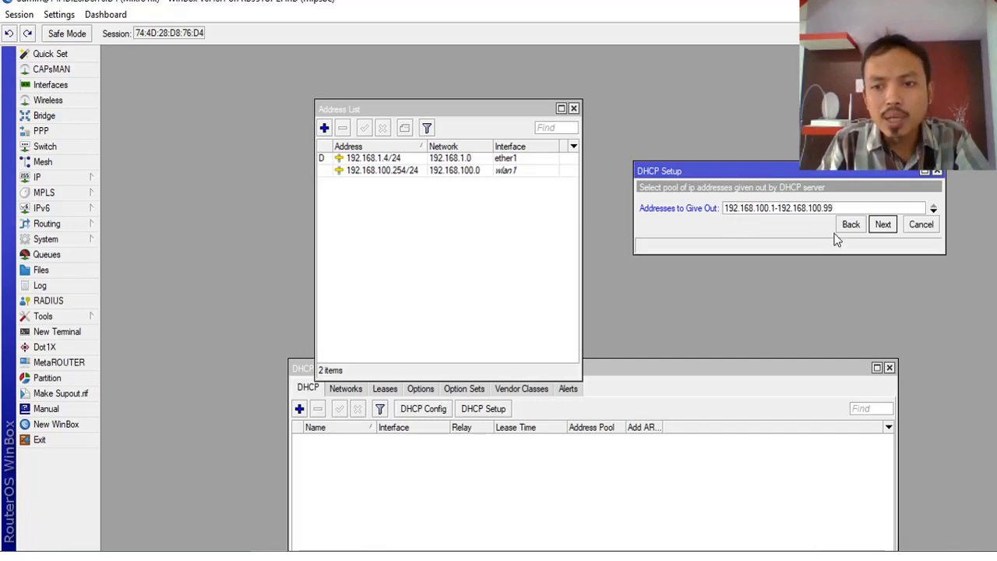
Step: Confirm the address pool, accept 192.168.1.1 as DNS server and 00:10:00 as lease time, and complete the DHCP Setup
drag(834, 207, 824, 205)
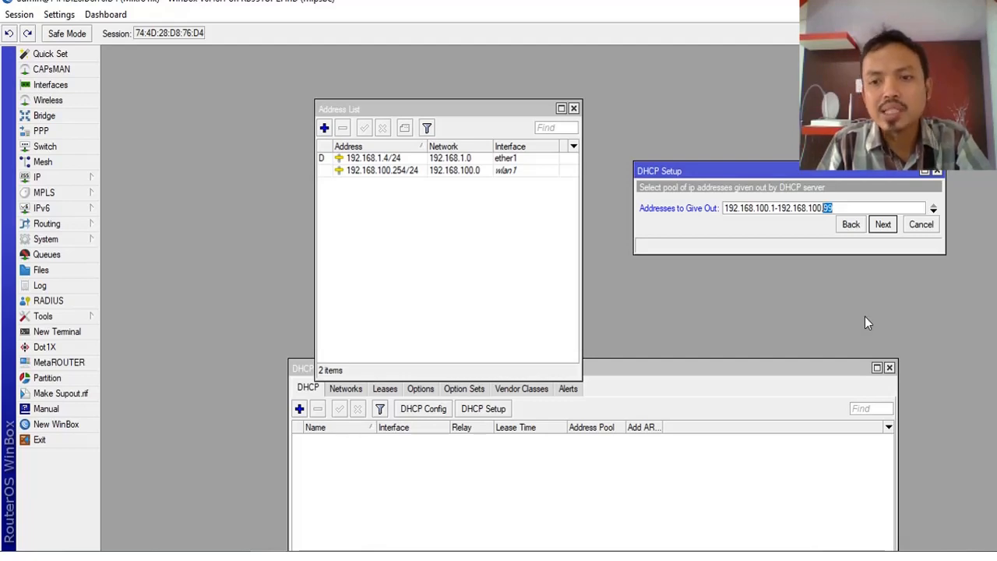
click(883, 225)
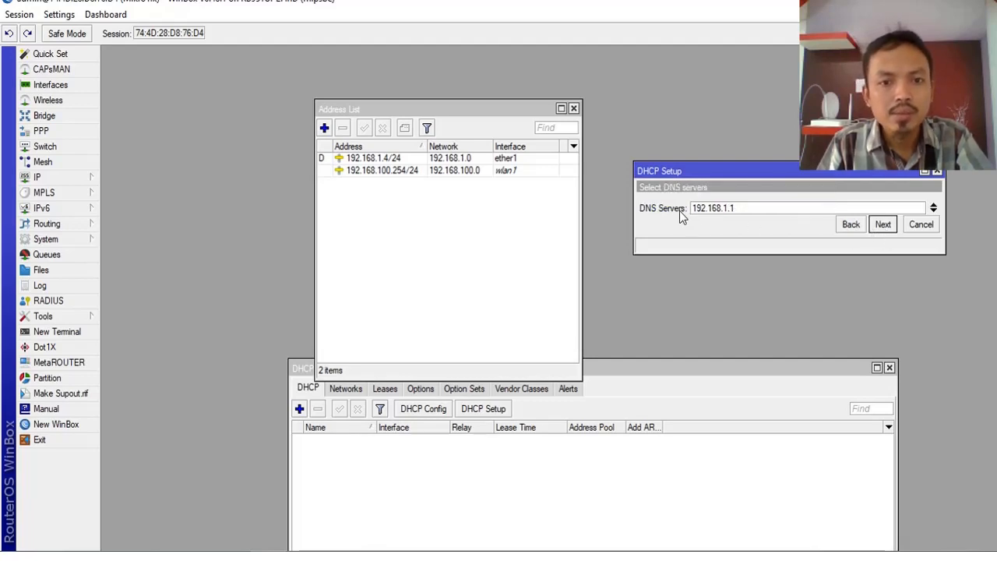
click(888, 225)
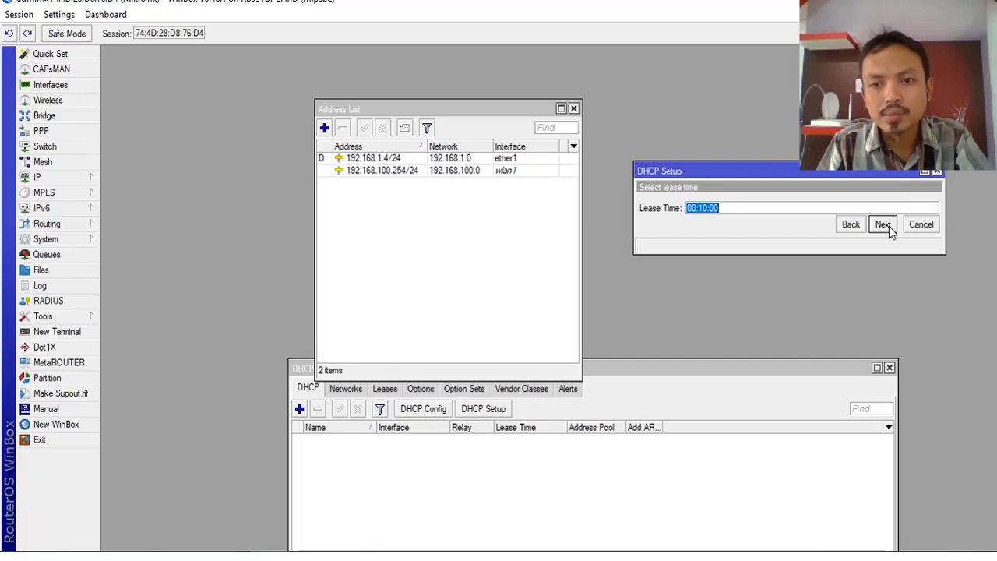
click(886, 226)
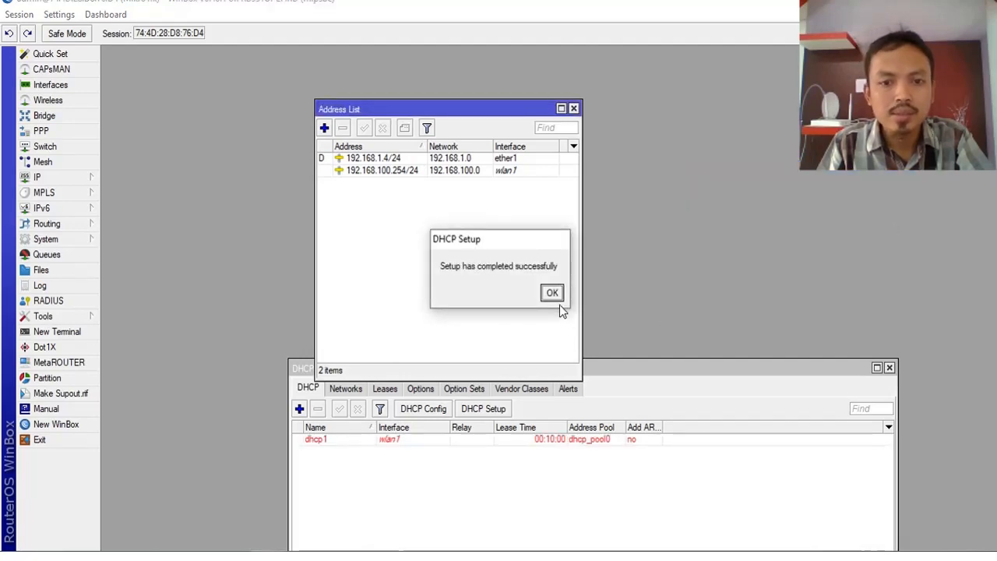
click(551, 290)
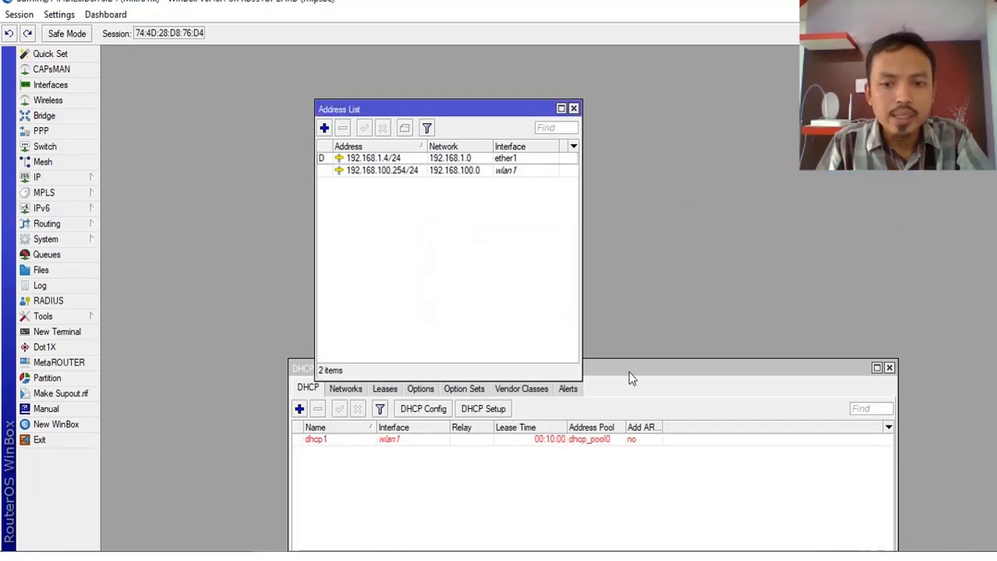
Step: Bring the DHCP Server window into view and select the wlan1 server entry to check it beside the address list
drag(632, 378, 596, 214)
click(378, 276)
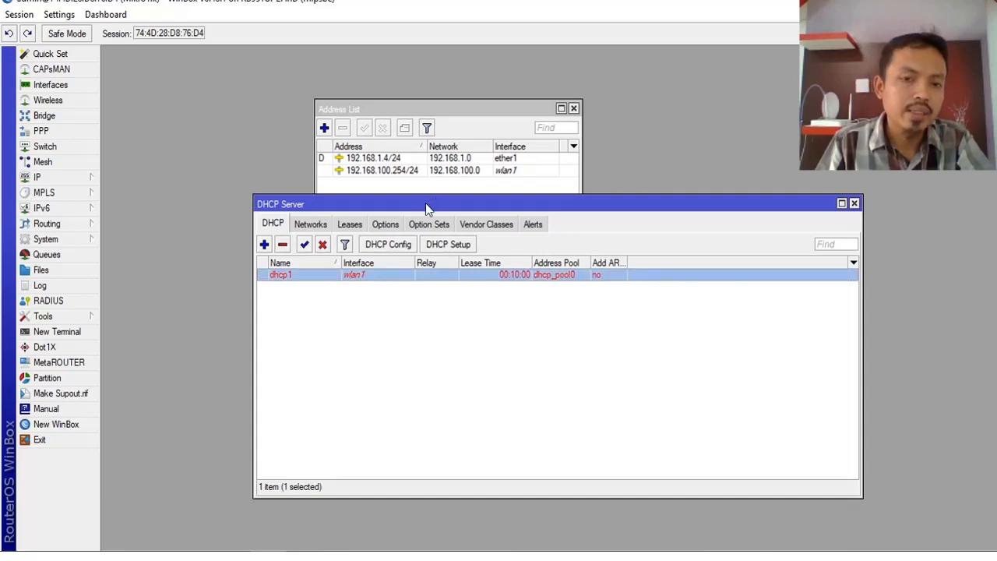
drag(426, 209, 429, 283)
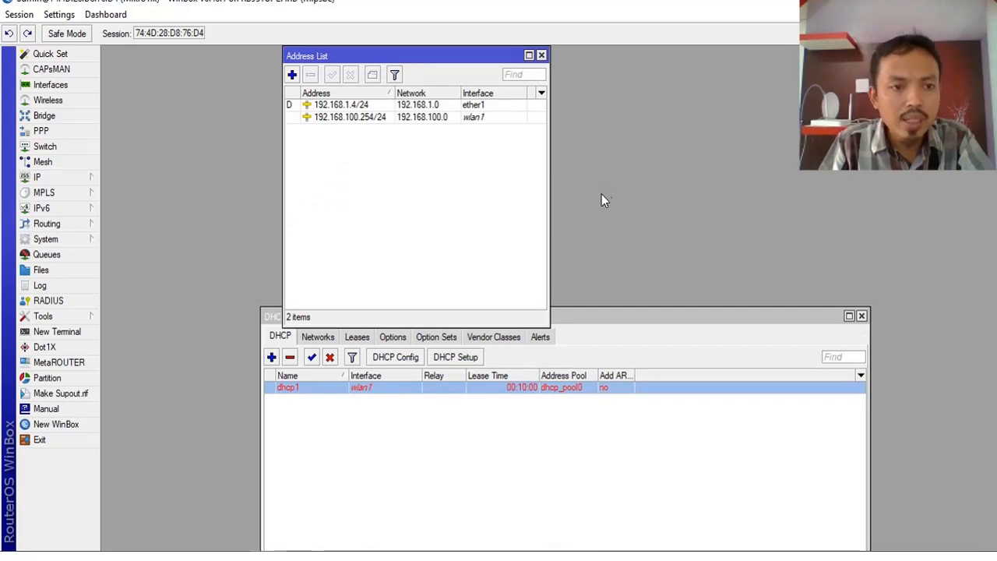
Step: Add a firewall NAT rule with chain srcnat and action masquerade
click(70, 178)
click(121, 293)
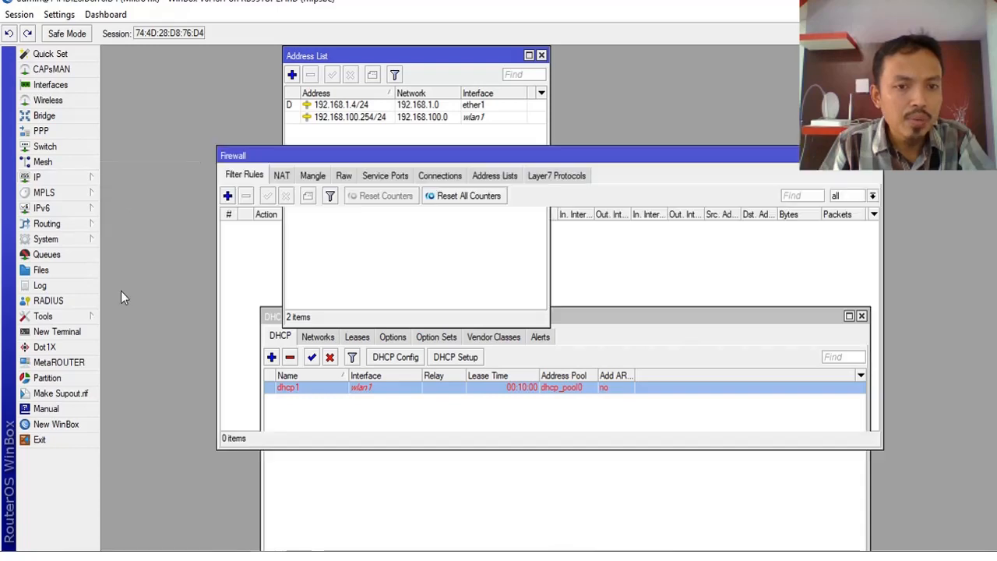
click(279, 178)
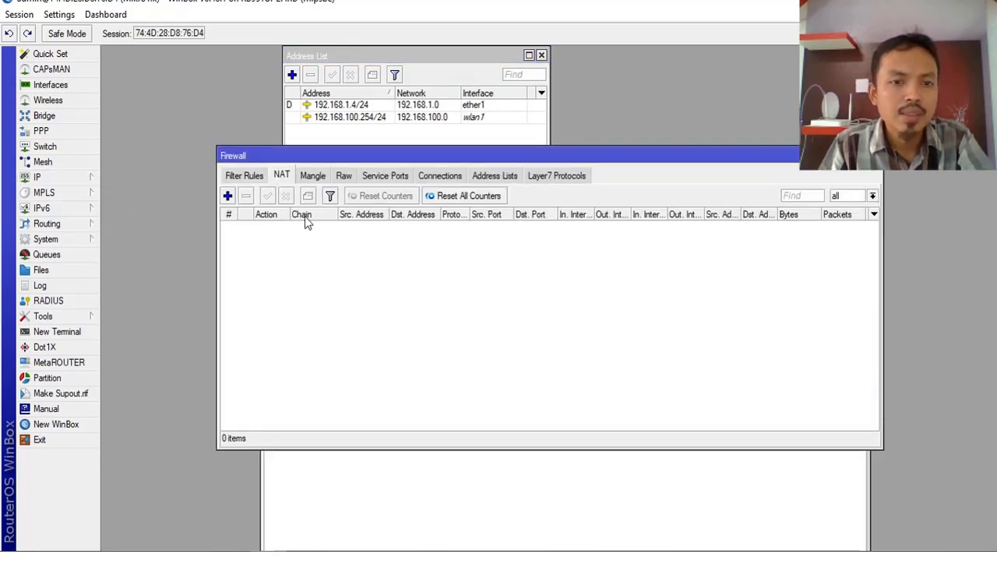
click(229, 195)
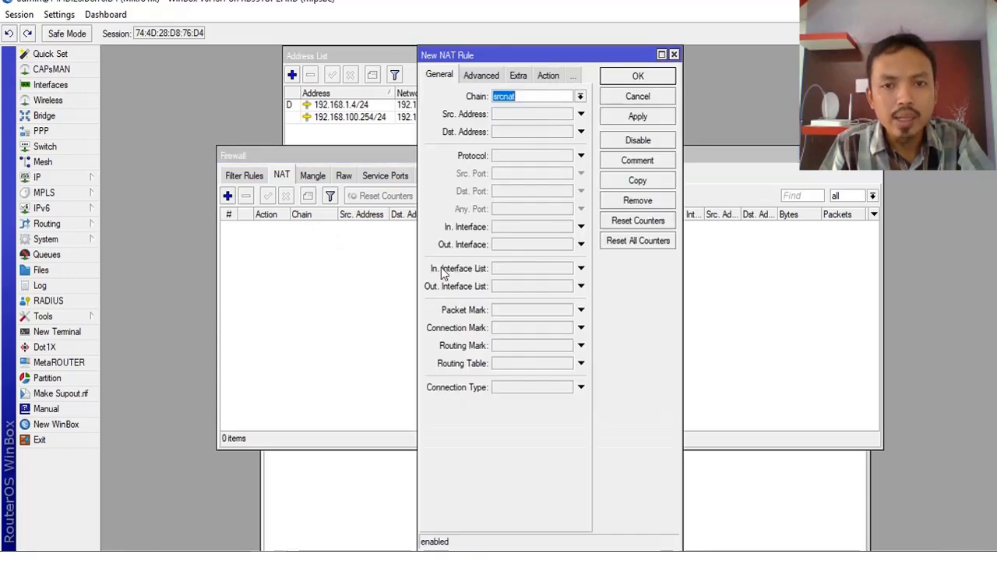
click(549, 76)
click(579, 98)
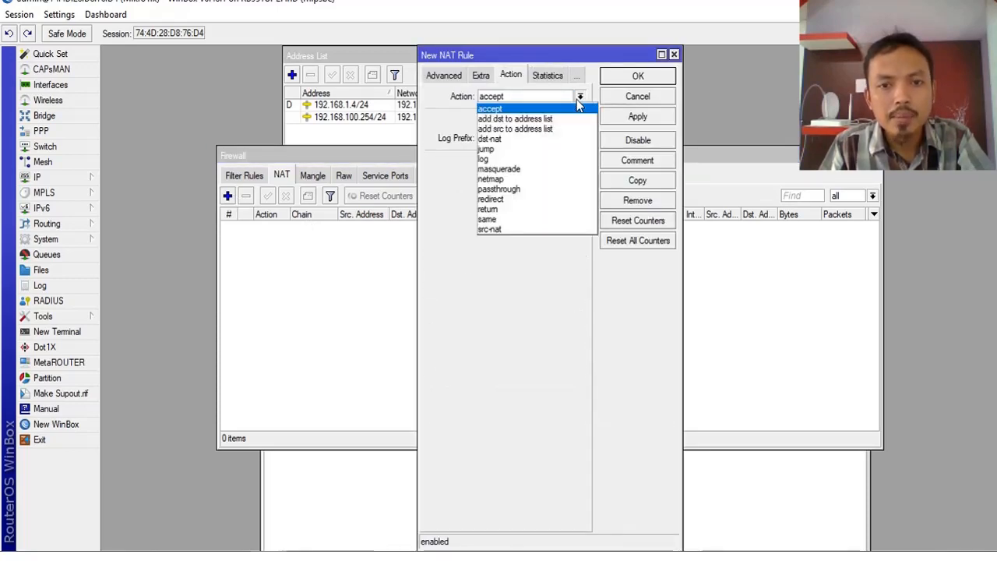
click(520, 158)
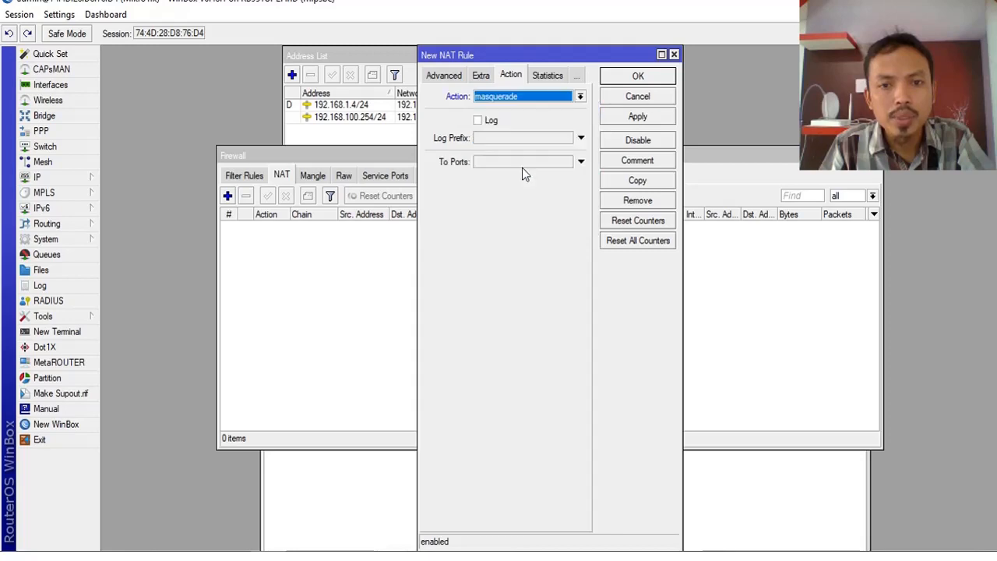
click(629, 119)
click(637, 77)
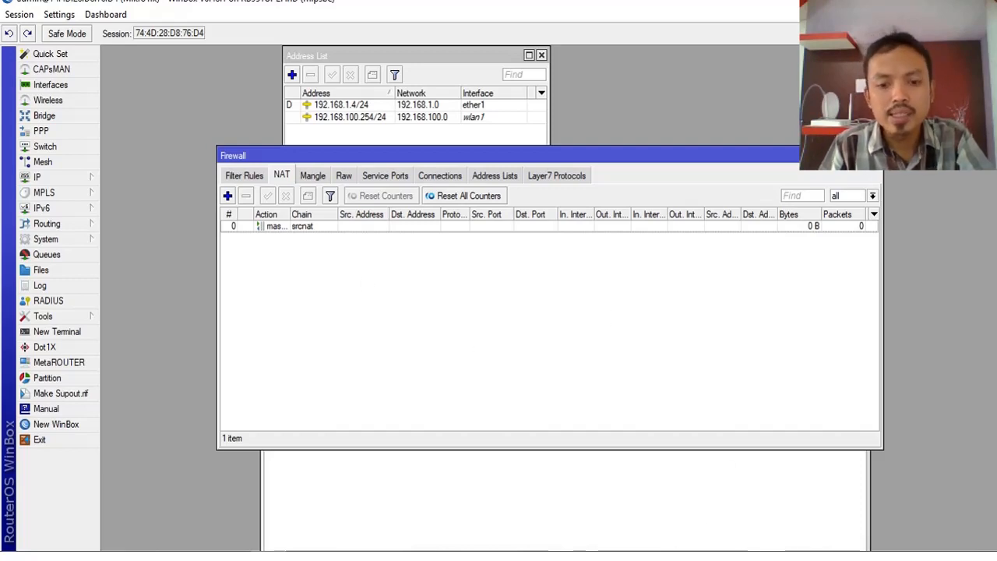
Step: Disconnect the computer from the LAB. FIBER OPTIC Wi-Fi and connect it to the MASBOS1486 network
click(845, 557)
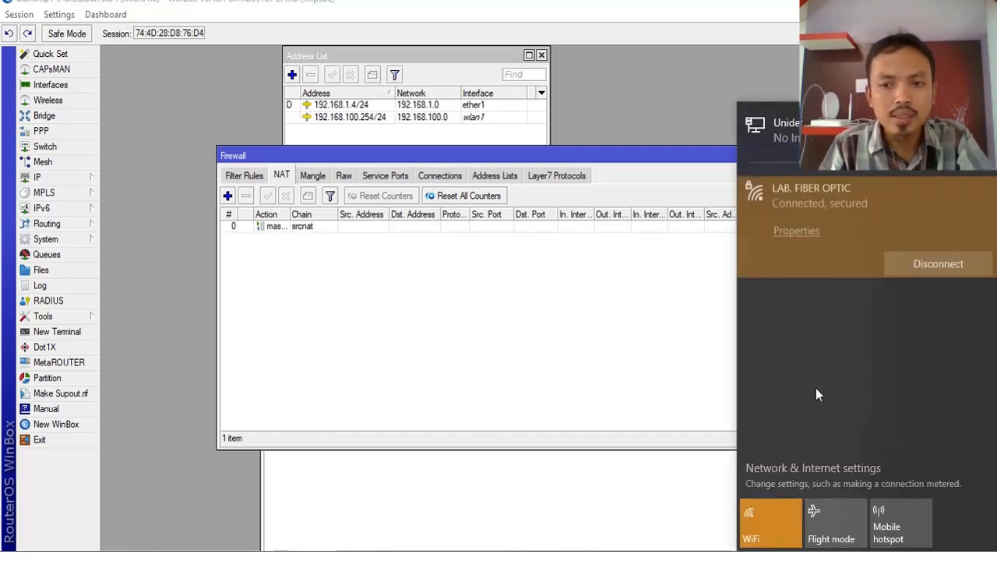
click(932, 264)
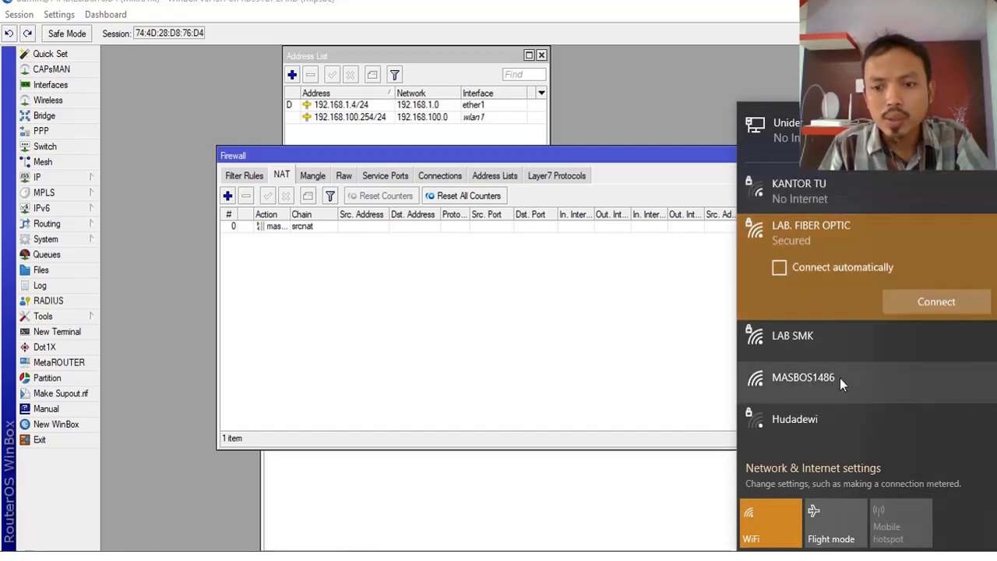
click(814, 377)
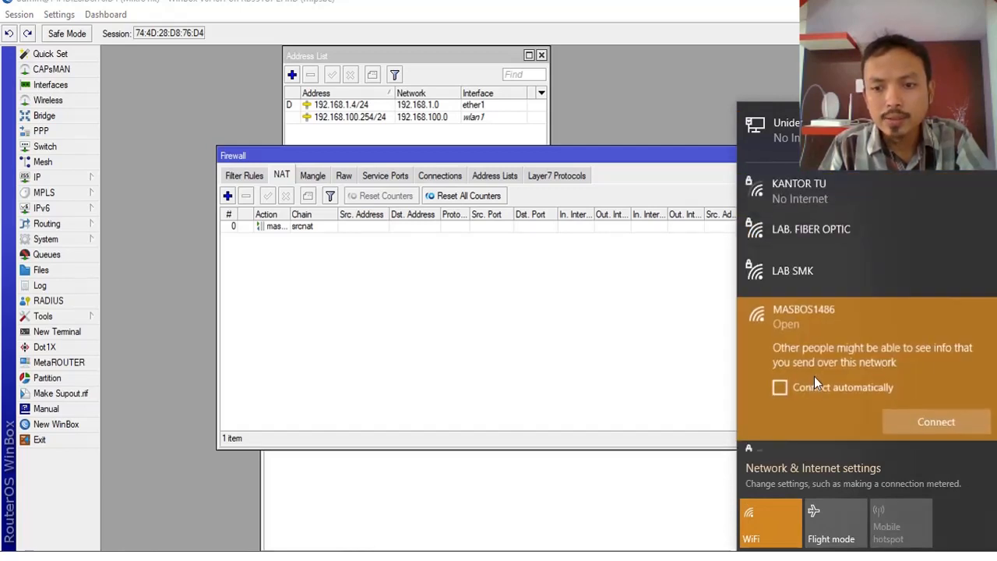
click(930, 420)
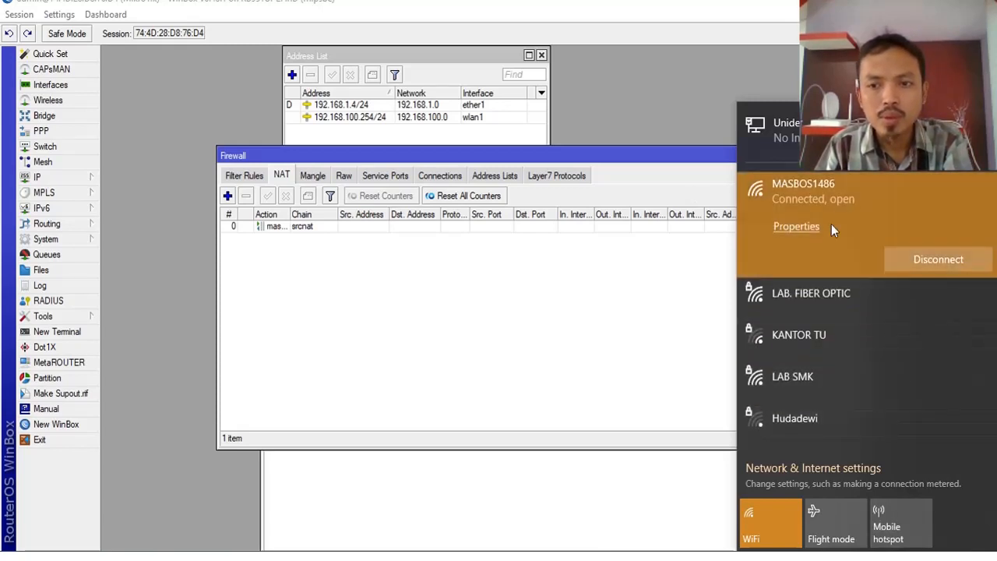
Step: Switch to Windows Network Connections and check the IPv4 address in the Wi-Fi adapter's connection details, closing the windows when done
click(818, 475)
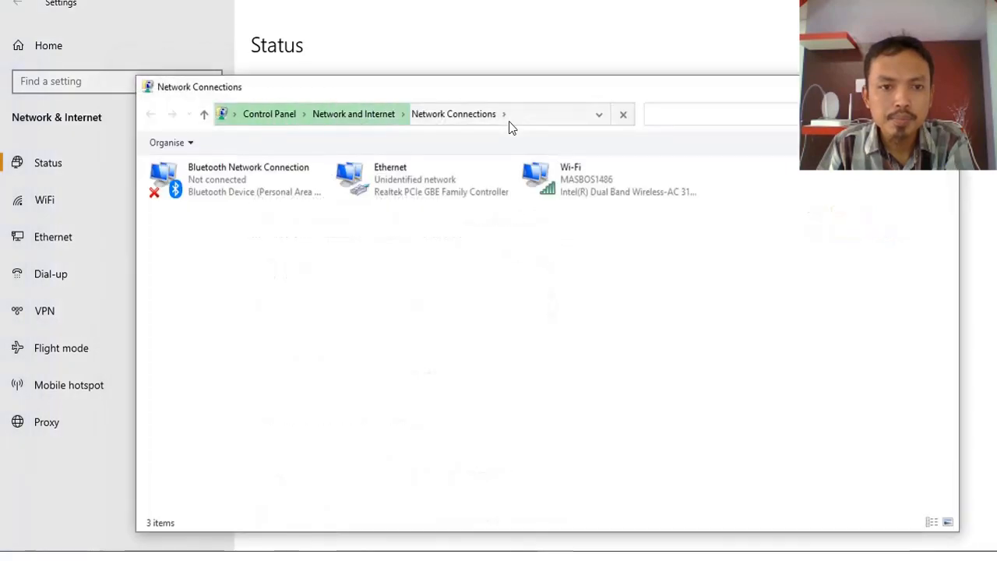
double_click(551, 178)
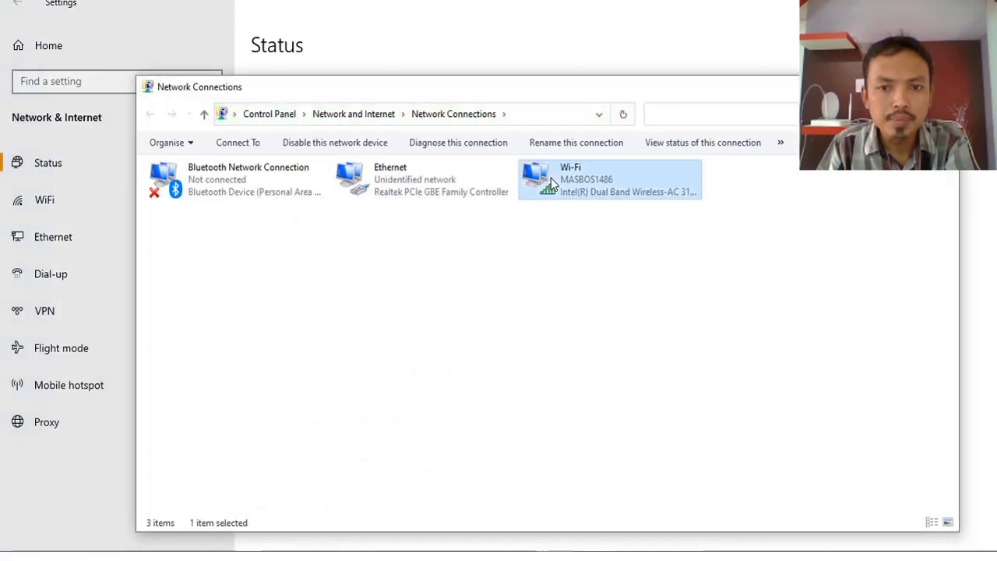
click(419, 304)
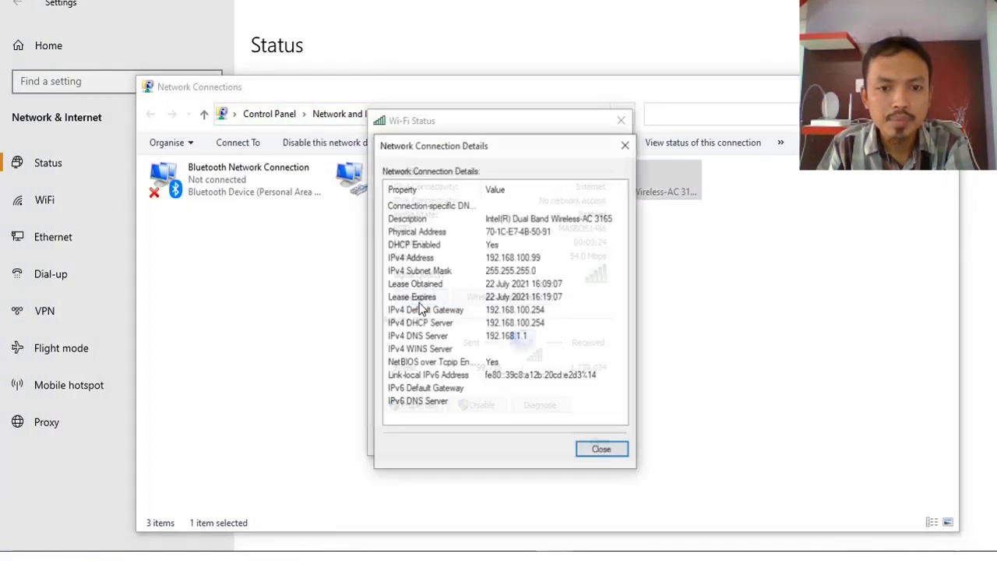
click(501, 260)
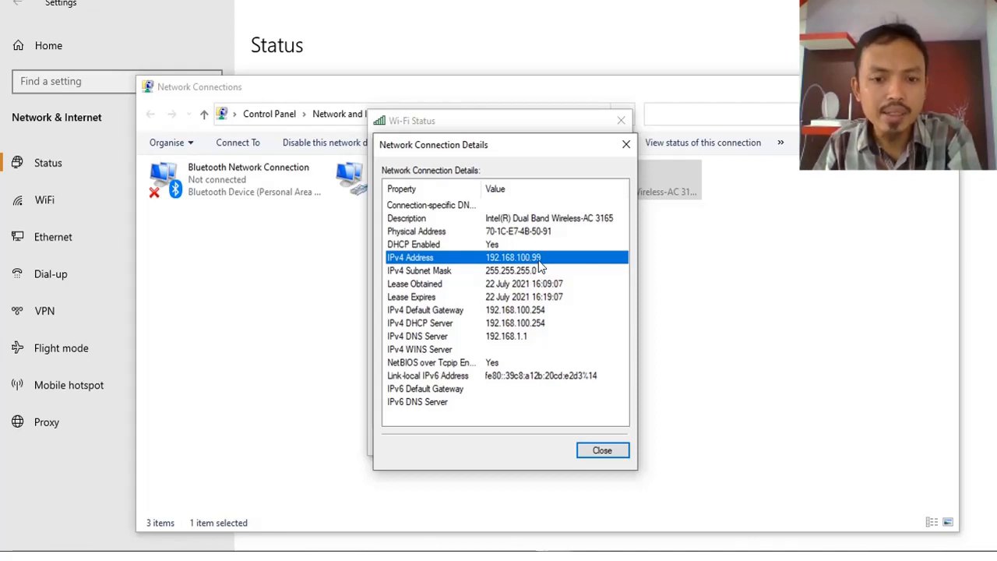
click(597, 450)
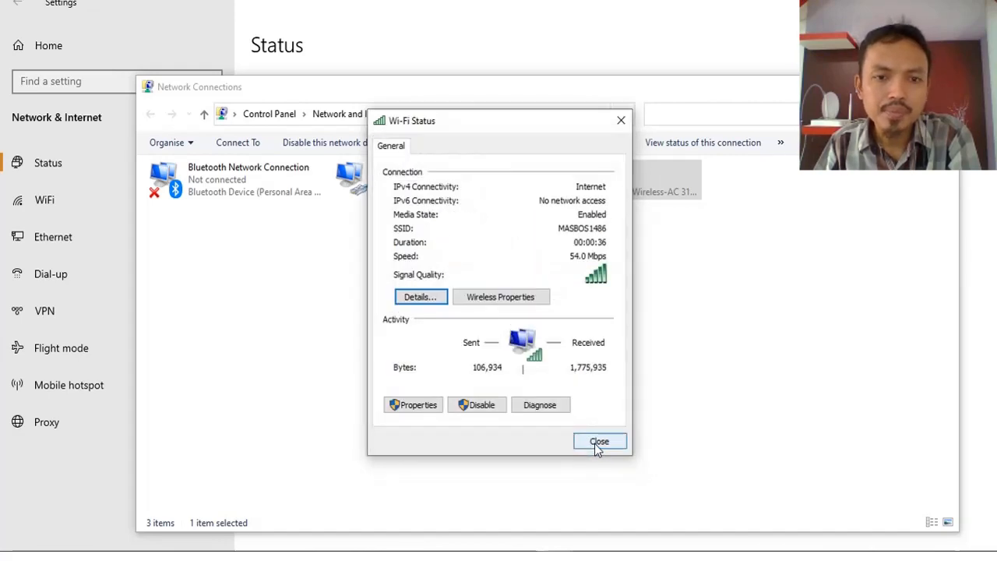
click(598, 444)
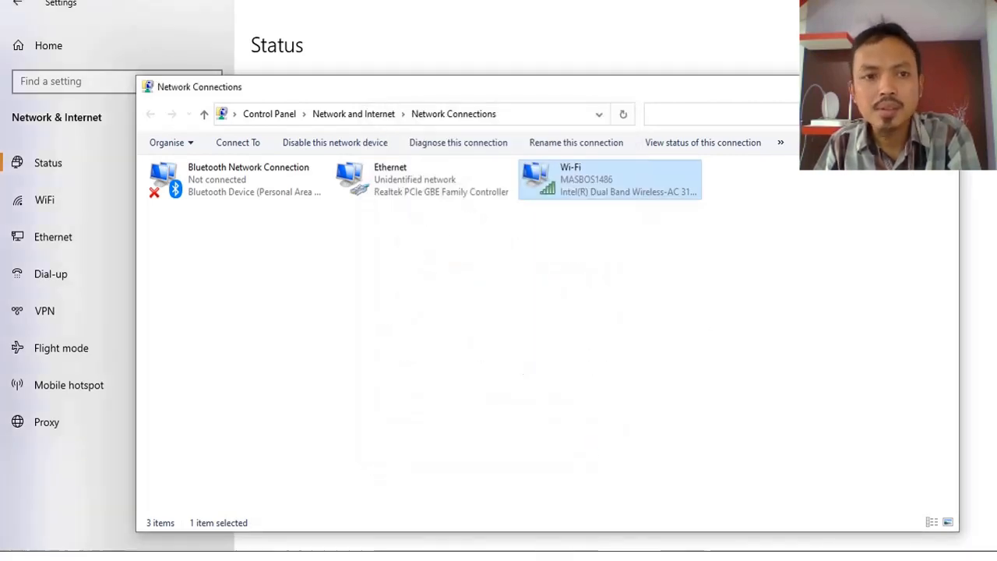
key(alt+F4)
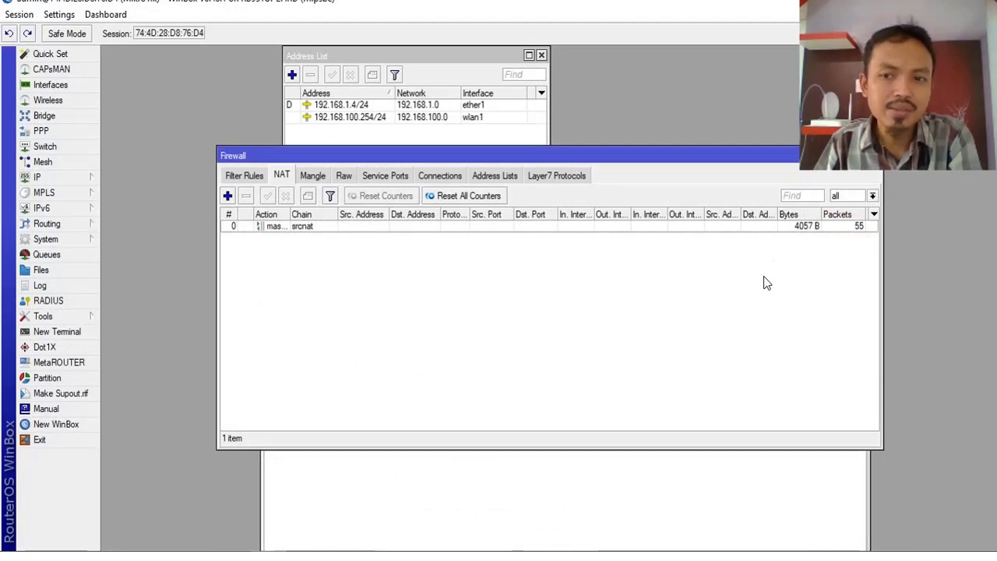
Step: Back in WinBox, close the Firewall, Address List and DHCP Server windows and shut down the router
click(875, 156)
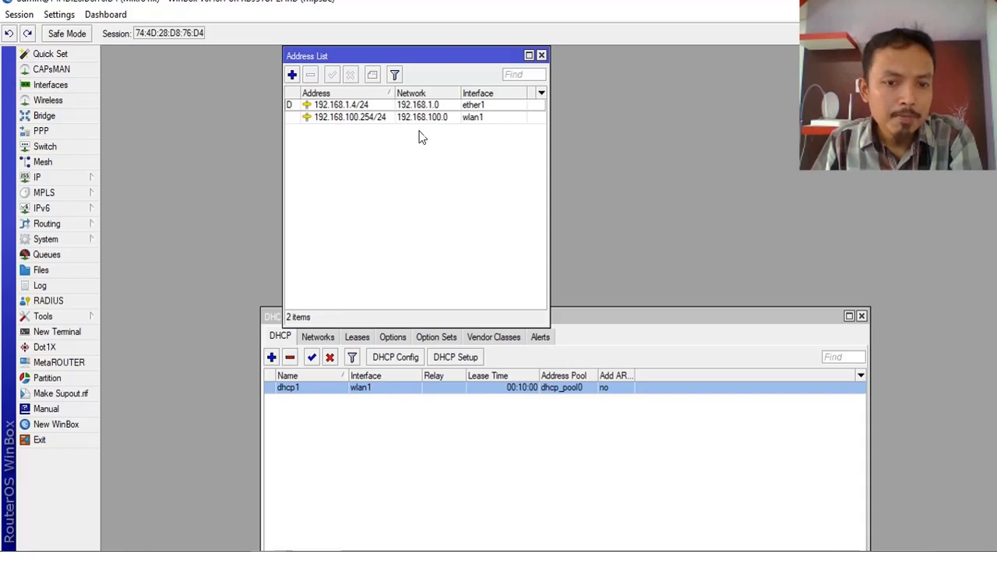
click(542, 56)
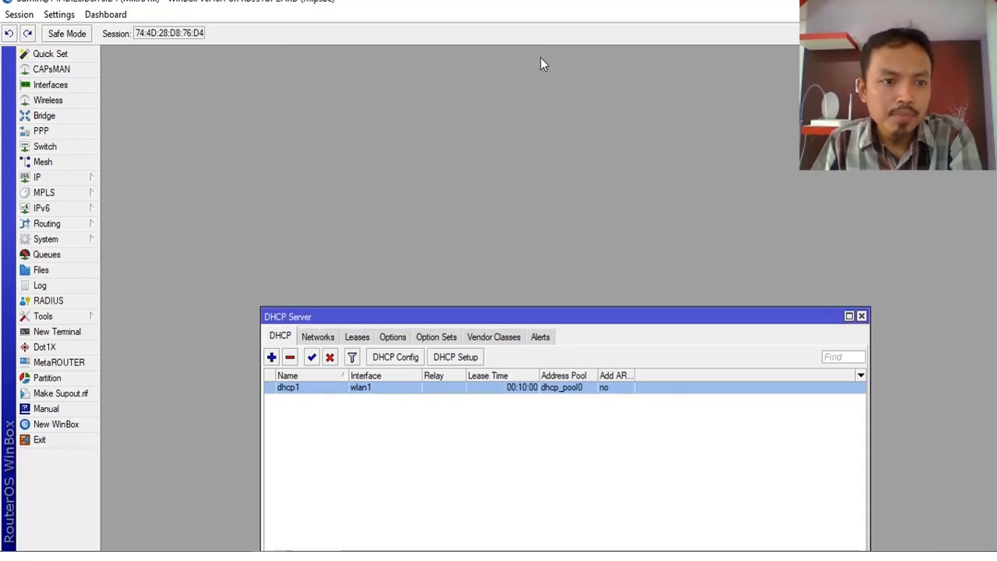
click(862, 316)
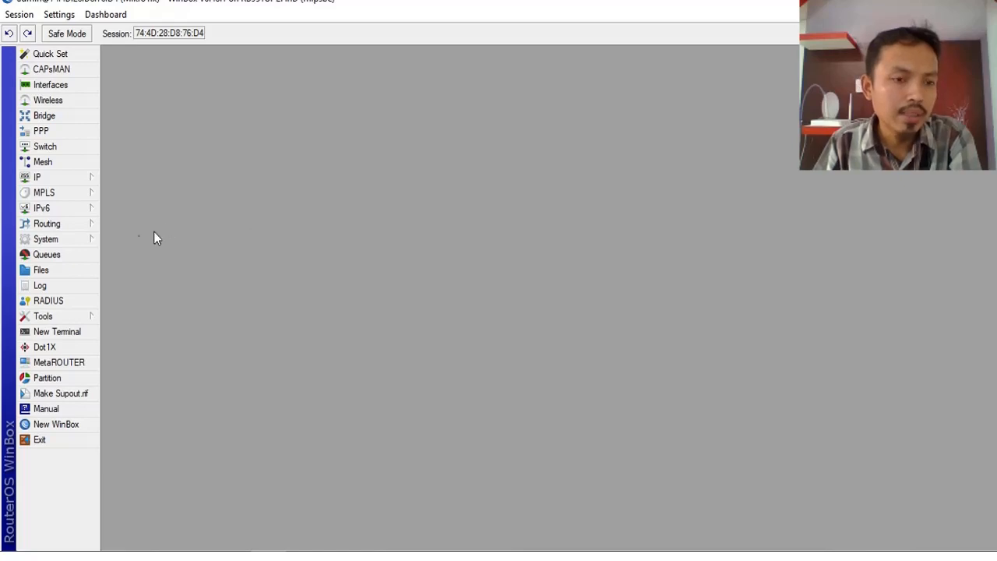
click(60, 241)
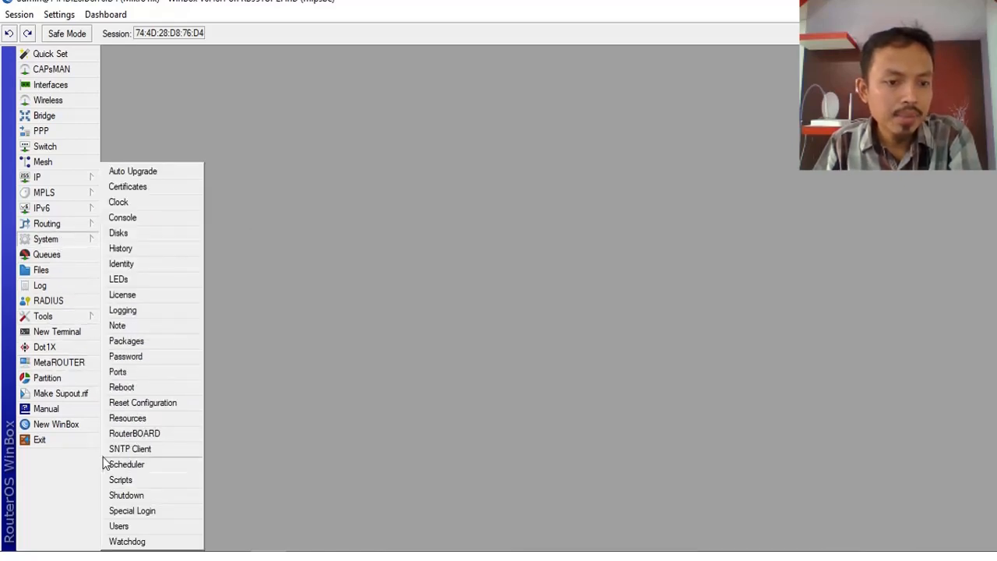
click(128, 496)
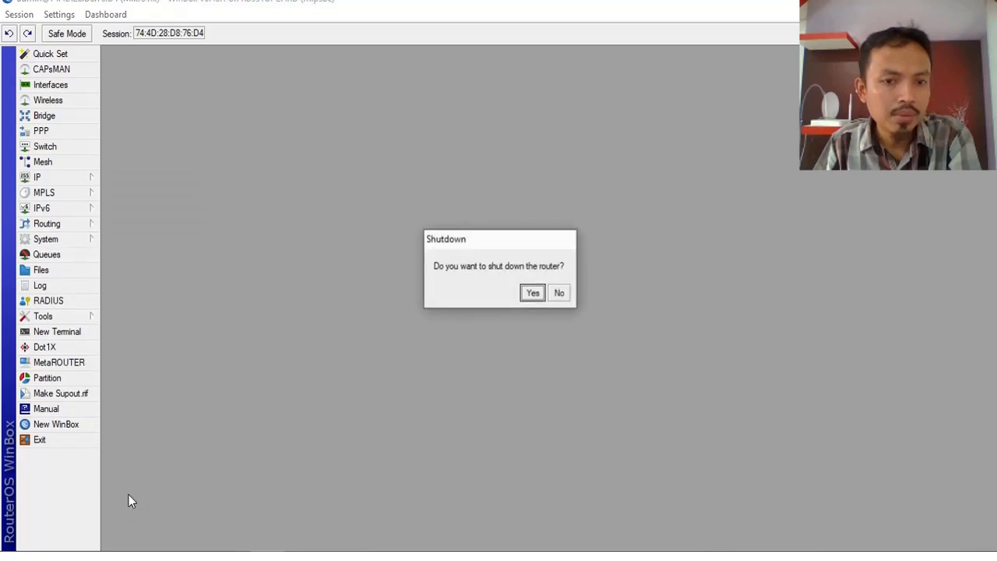
click(532, 294)
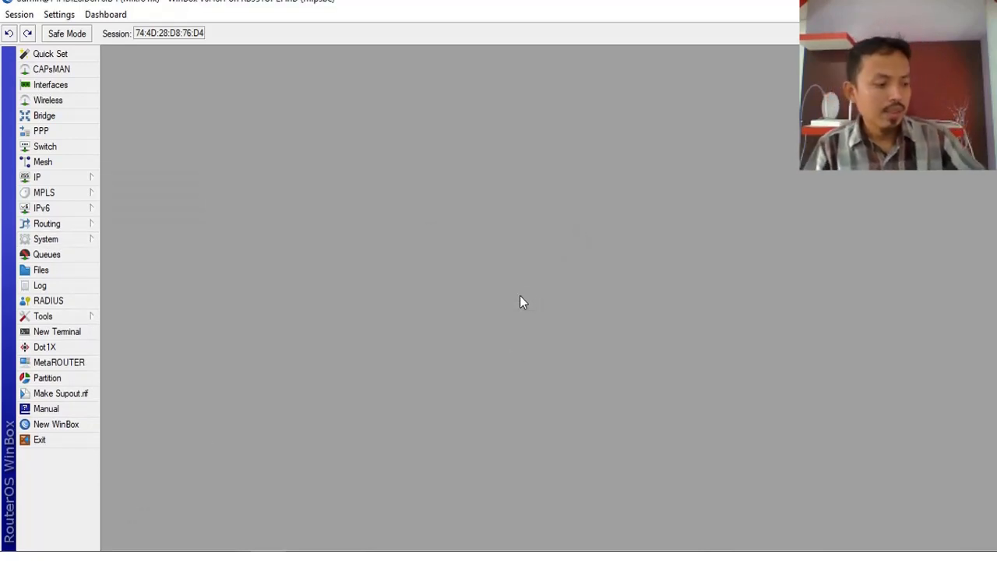